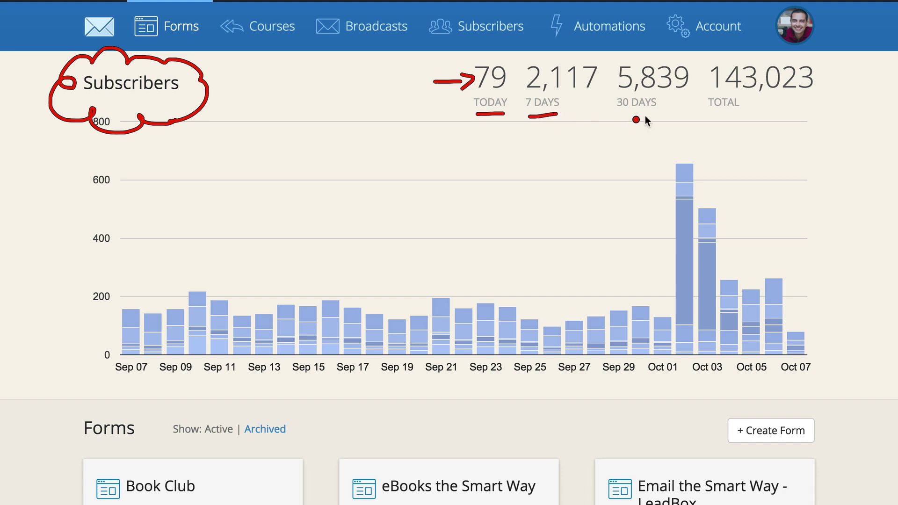
# Mark up the forms dashboard with on-screen annotations, then clear them.
pyautogui.moveTo(621, 115); pyautogui.dragTo(653, 114)
pyautogui.moveTo(55, 183)
pyautogui.mouseDown()
pyautogui.moveTo(80, 431)
pyautogui.moveTo(359, 422)
pyautogui.moveTo(572, 438)
pyautogui.moveTo(772, 406)
pyautogui.moveTo(811, 195)
pyautogui.moveTo(475, 136)
pyautogui.moveTo(176, 141)
pyautogui.moveTo(83, 195)
pyautogui.mouseUp()
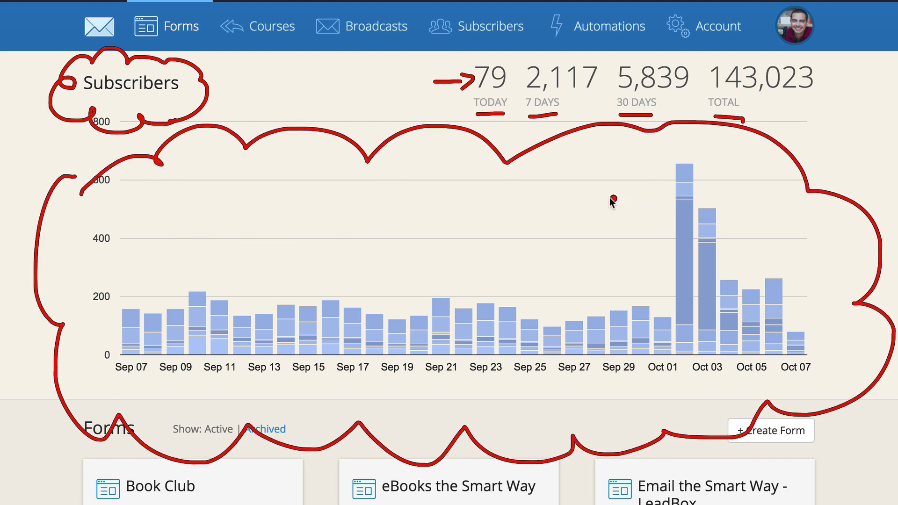
pyautogui.moveTo(606, 197); pyautogui.dragTo(642, 195)
pyautogui.press('Escape')
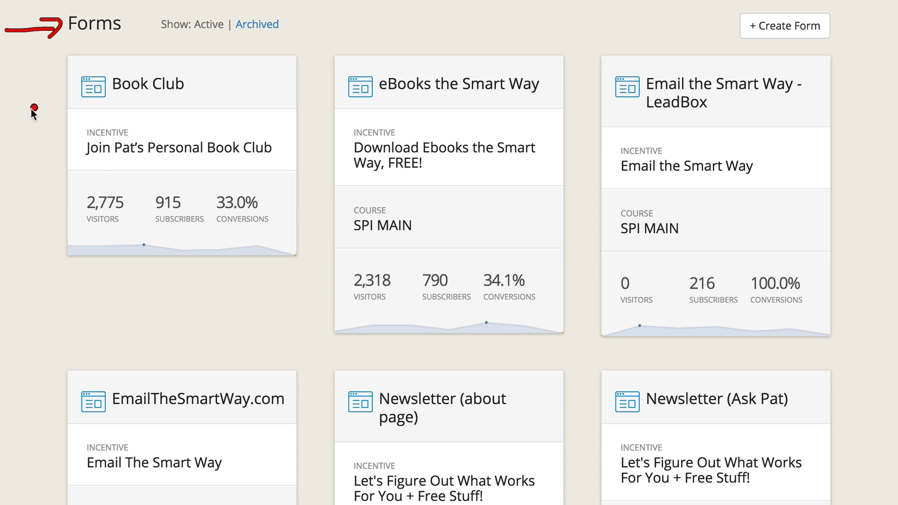
pyautogui.moveTo(0, 101)
pyautogui.mouseDown()
pyautogui.moveTo(44, 102)
pyautogui.moveTo(46, 116)
pyautogui.mouseUp()
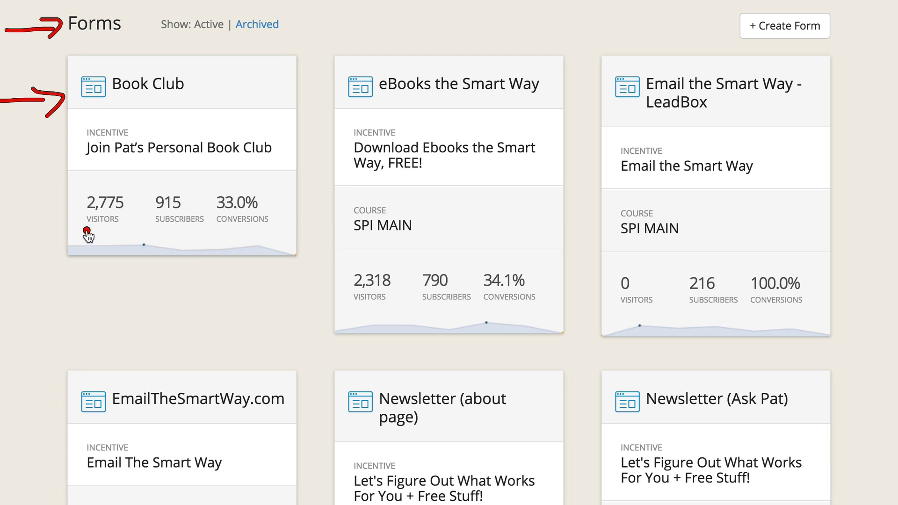
pyautogui.moveTo(86, 228); pyautogui.dragTo(119, 226)
pyautogui.moveTo(156, 229); pyautogui.dragTo(250, 229)
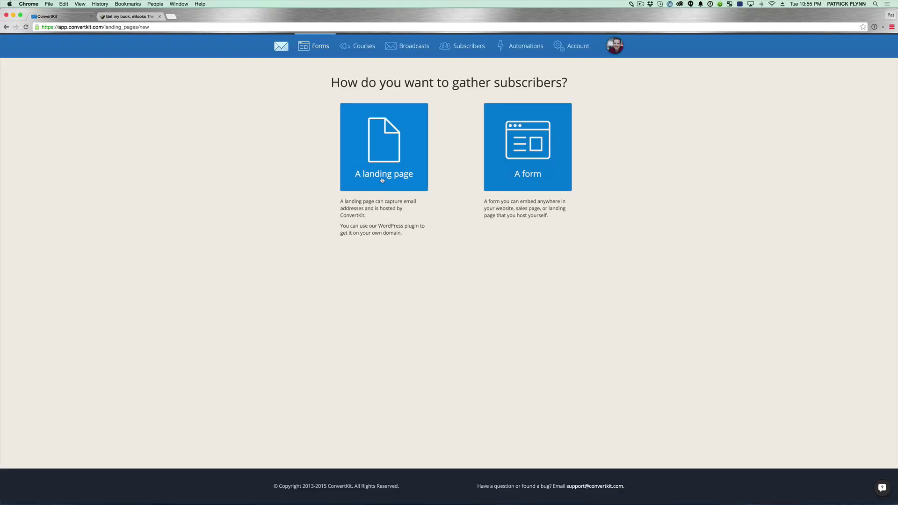
# Create a new embeddable form and select its name in settings for renaming to Start Here Page.
pyautogui.click(519, 171)
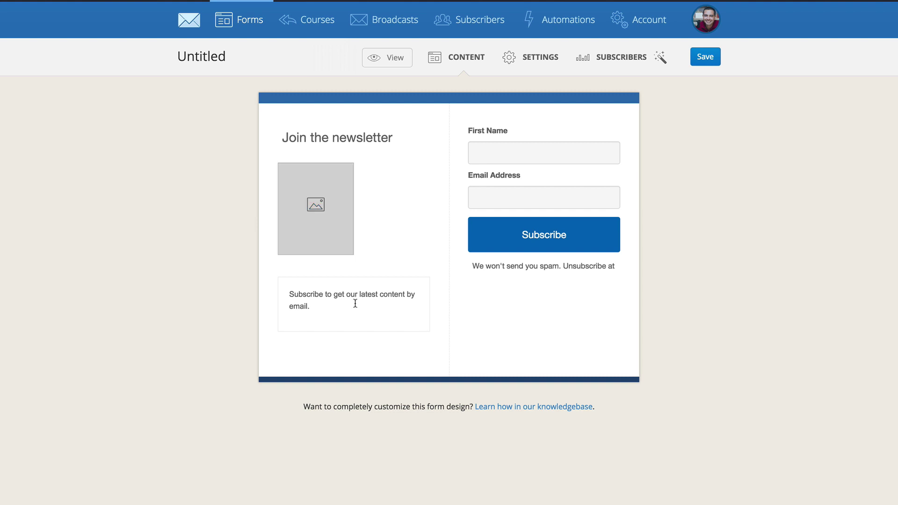
pyautogui.click(536, 62)
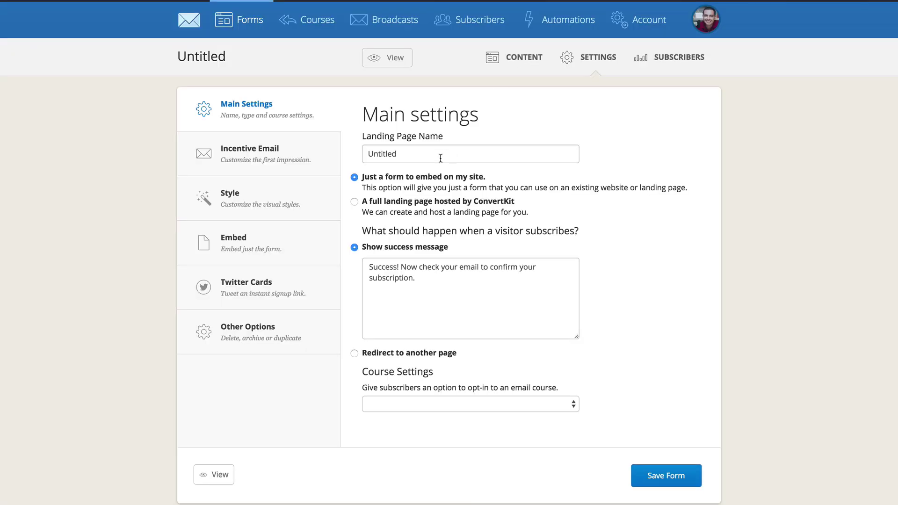
pyautogui.doubleClick(441, 158)
pyautogui.write('Start Here Page')
# Redirect visitors to another page after subscribing and offer the Level 0 - Nurture course.
pyautogui.click(406, 353)
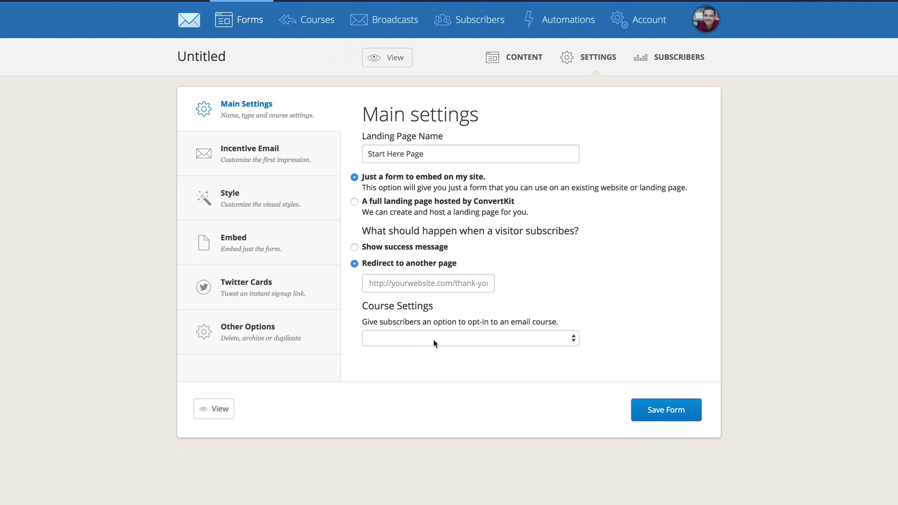
pyautogui.click(438, 341)
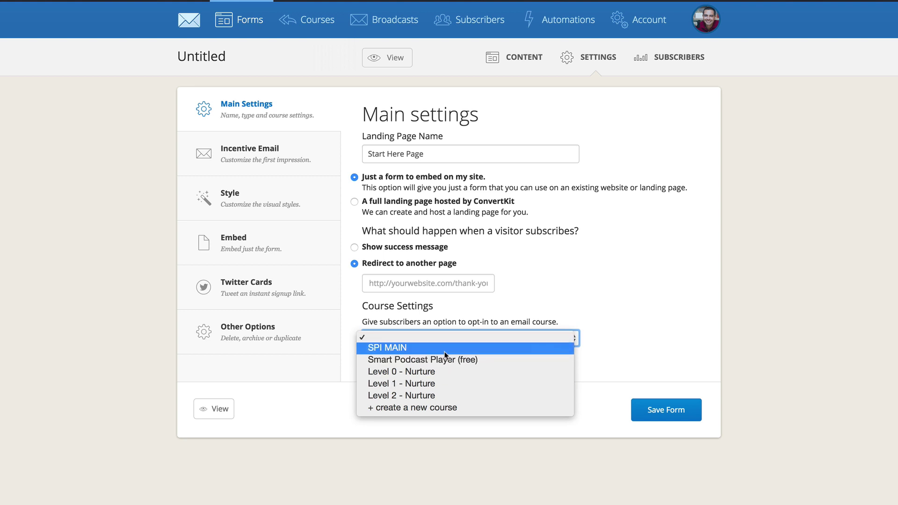
pyautogui.click(439, 372)
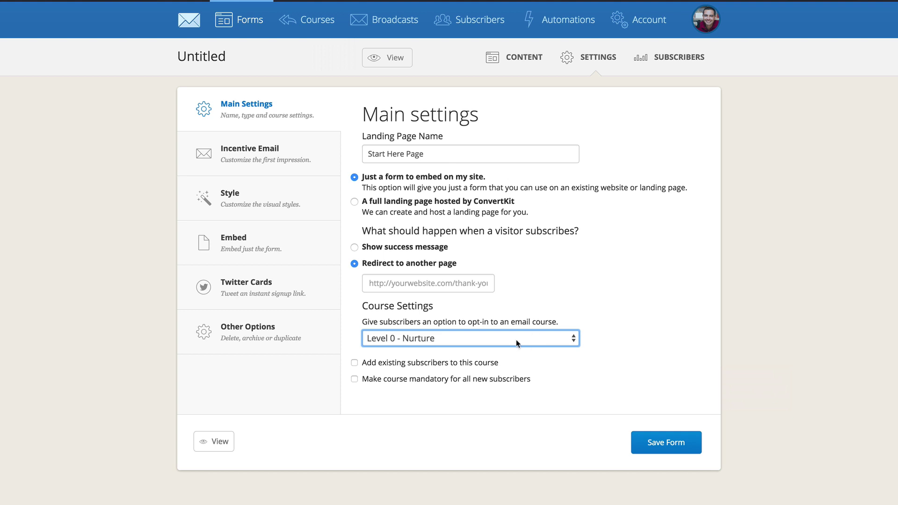
pyautogui.click(244, 165)
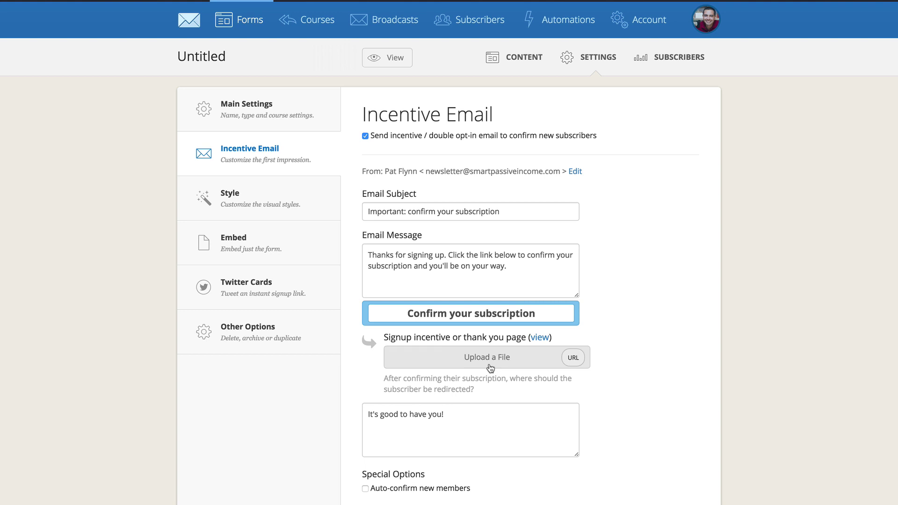
# Review the Style, Embed, Twitter Cards and Other Options pages, then delete the form.
pyautogui.click(260, 212)
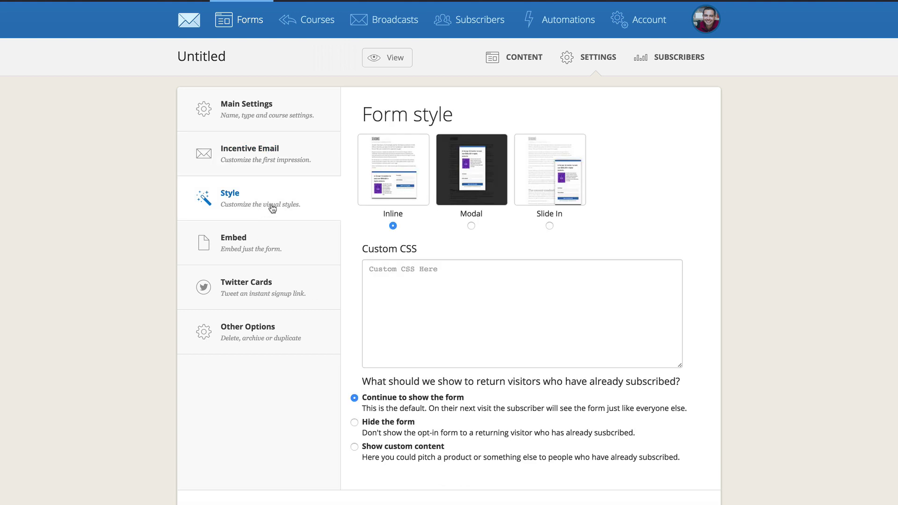
pyautogui.click(255, 256)
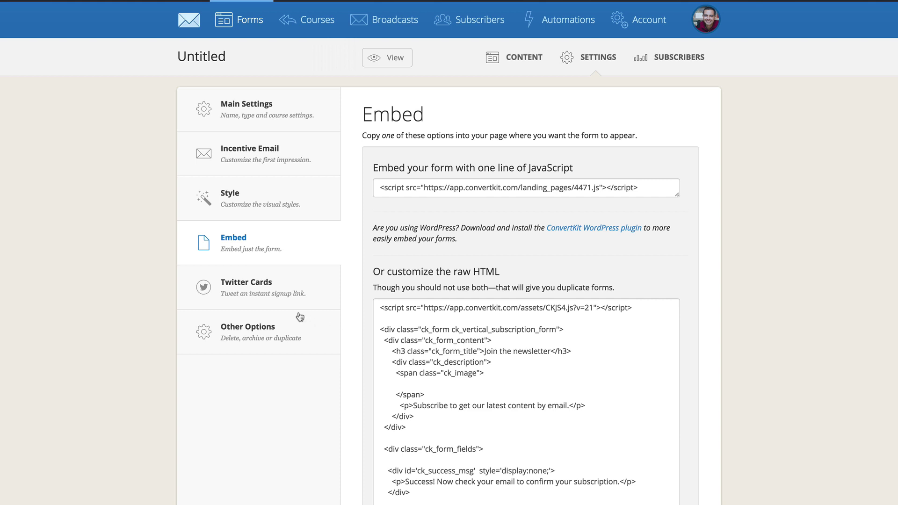
pyautogui.click(278, 302)
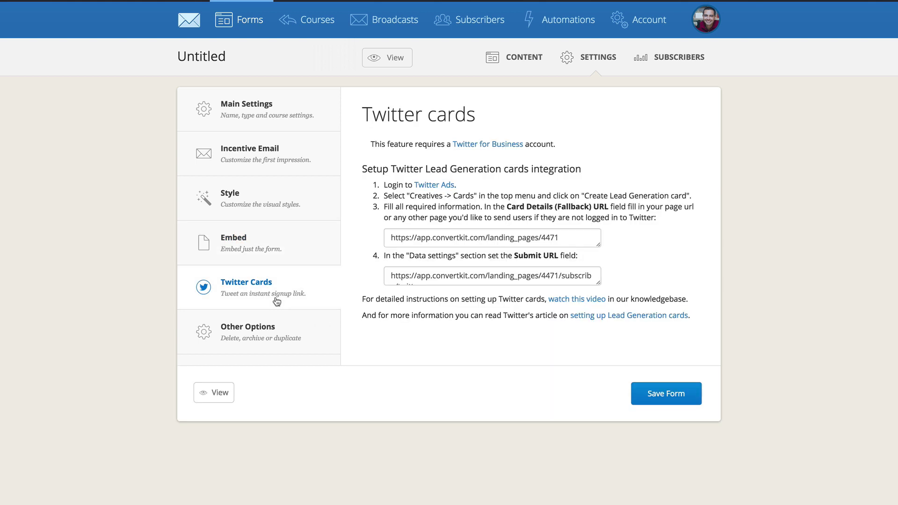
pyautogui.click(277, 330)
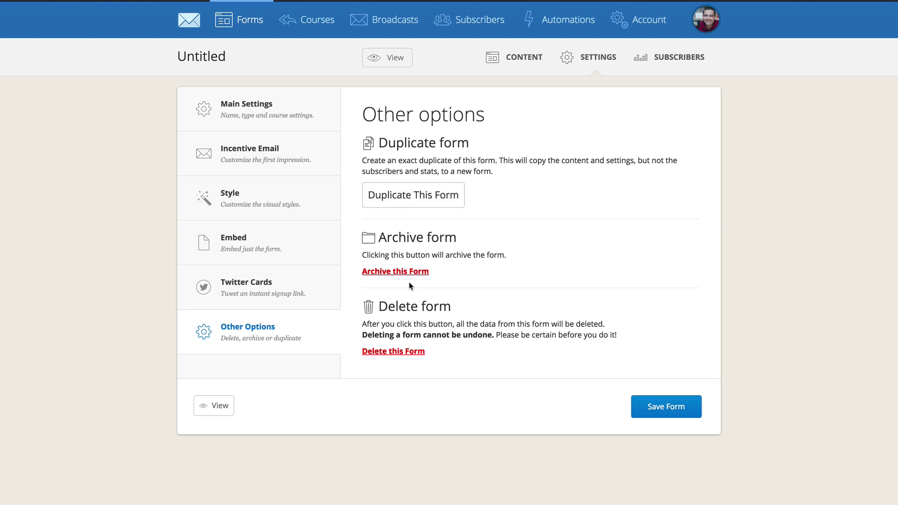
pyautogui.click(413, 354)
pyautogui.click(525, 199)
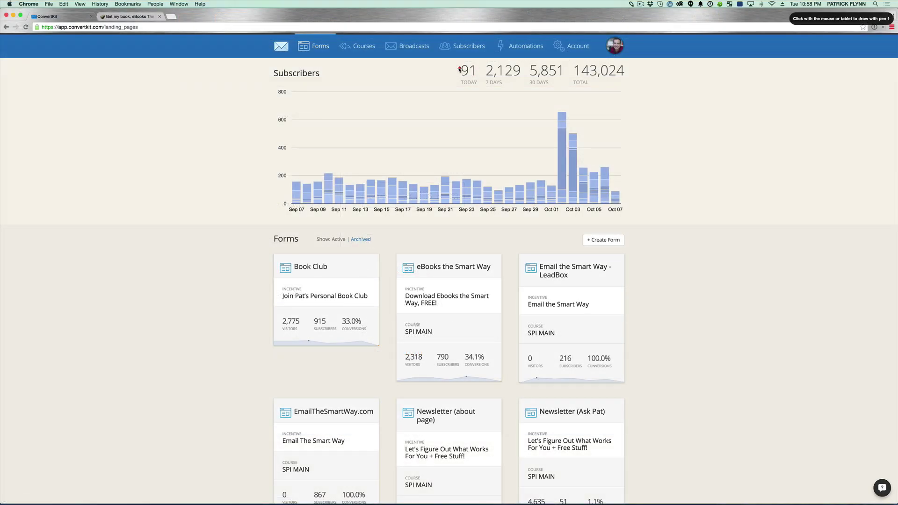
# Open the Book Club form's subscriber report.
pyautogui.moveTo(453, 73)
pyautogui.mouseDown()
pyautogui.moveTo(486, 79)
pyautogui.moveTo(440, 90)
pyautogui.mouseUp()
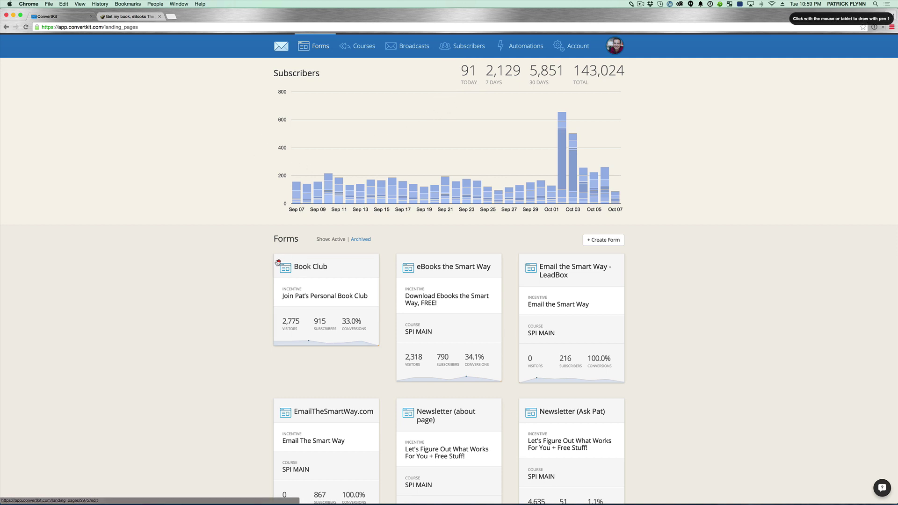
pyautogui.moveTo(275, 259)
pyautogui.mouseDown()
pyautogui.moveTo(382, 342)
pyautogui.moveTo(291, 286)
pyautogui.mouseUp()
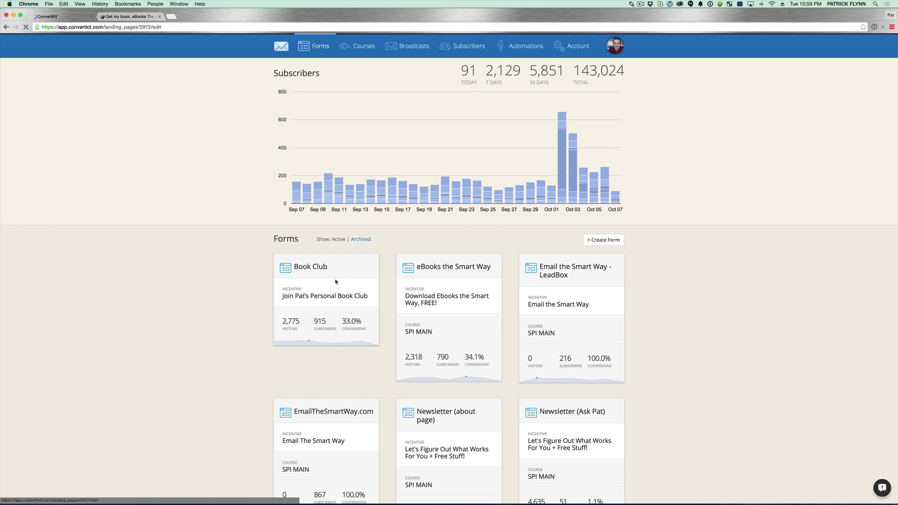
pyautogui.click(341, 279)
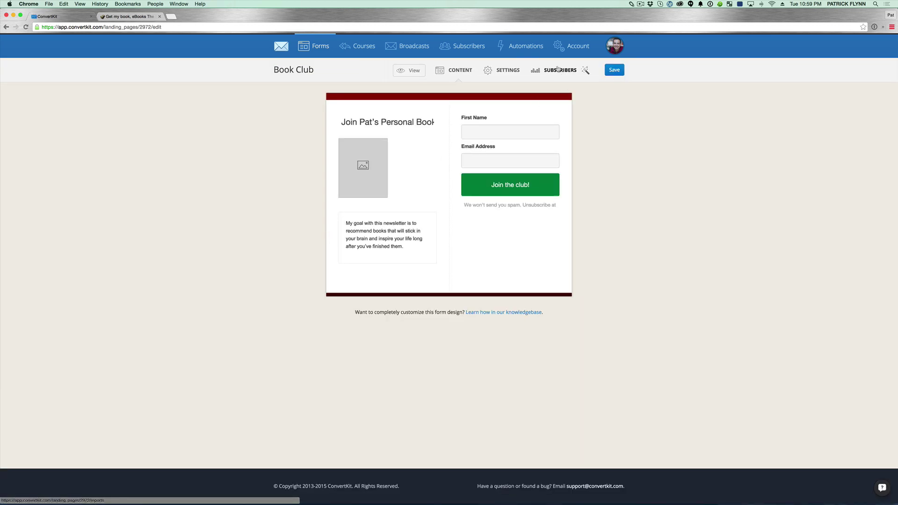
pyautogui.moveTo(535, 84)
pyautogui.mouseDown()
pyautogui.moveTo(572, 86)
pyautogui.moveTo(562, 61)
pyautogui.moveTo(528, 82)
pyautogui.mouseUp()
pyautogui.click(556, 77)
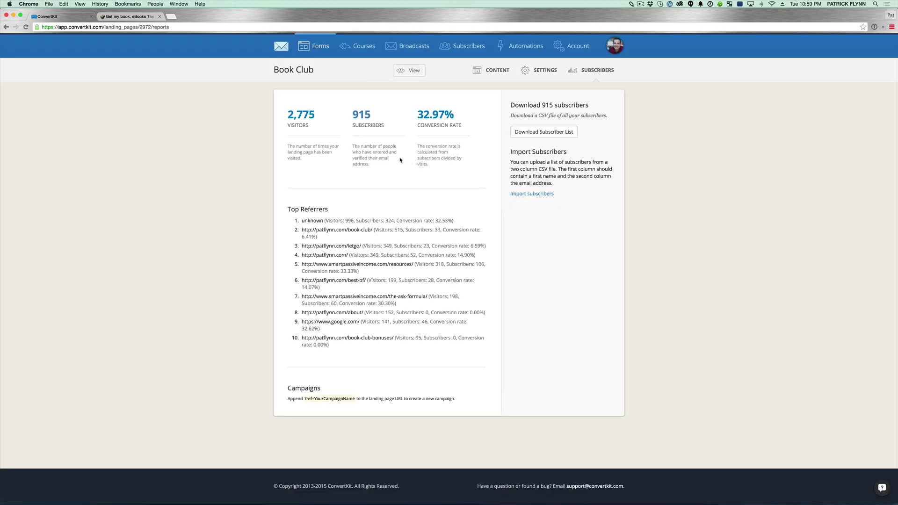
# Annotate the report's 2,775 visitors, 915 subscribers and google.com top referrer, then clear the marks.
pyautogui.moveTo(295, 101)
pyautogui.mouseDown()
pyautogui.moveTo(491, 37)
pyautogui.moveTo(226, 6)
pyautogui.mouseUp()
pyautogui.moveTo(184, 194)
pyautogui.mouseDown()
pyautogui.moveTo(202, 452)
pyautogui.moveTo(382, 462)
pyautogui.moveTo(532, 420)
pyautogui.moveTo(498, 190)
pyautogui.moveTo(175, 193)
pyautogui.mouseUp()
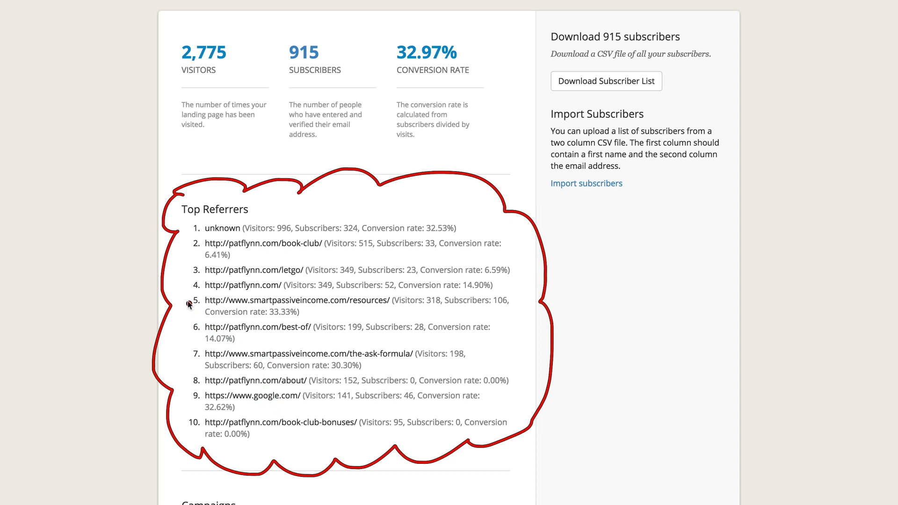
pyautogui.moveTo(184, 293)
pyautogui.mouseDown()
pyautogui.moveTo(187, 310)
pyautogui.moveTo(189, 292)
pyautogui.mouseUp()
pyautogui.moveTo(180, 246)
pyautogui.mouseDown()
pyautogui.moveTo(197, 243)
pyautogui.moveTo(188, 253)
pyautogui.moveTo(243, 236)
pyautogui.moveTo(203, 217)
pyautogui.moveTo(204, 235)
pyautogui.mouseUp()
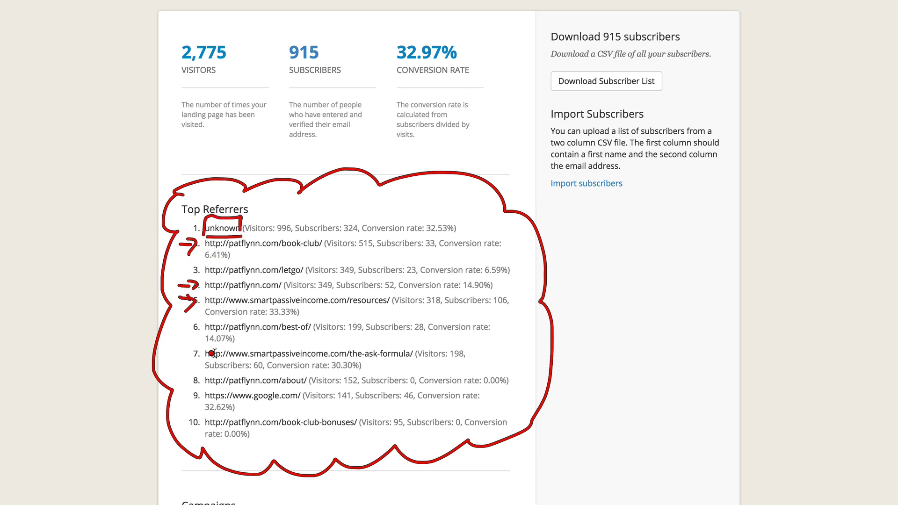
pyautogui.moveTo(180, 353); pyautogui.dragTo(198, 352)
pyautogui.moveTo(185, 348)
pyautogui.mouseDown()
pyautogui.moveTo(198, 352)
pyautogui.moveTo(189, 358)
pyautogui.mouseUp()
pyautogui.moveTo(178, 396); pyautogui.dragTo(198, 395)
pyautogui.moveTo(188, 390); pyautogui.dragTo(198, 396)
pyautogui.moveTo(198, 395); pyautogui.dragTo(189, 401)
pyautogui.press('Escape')
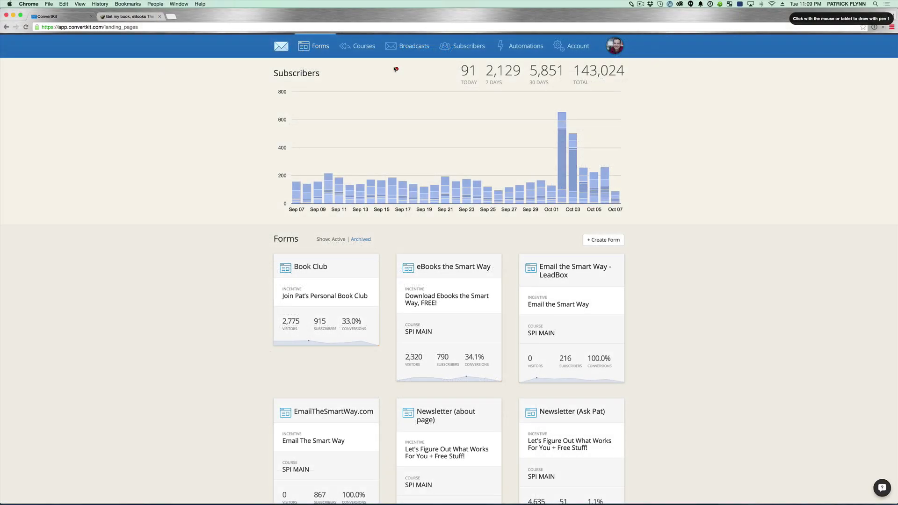
# Point out the Courses section with a loop, then open the courses list.
pyautogui.moveTo(372, 59); pyautogui.dragTo(361, 42)
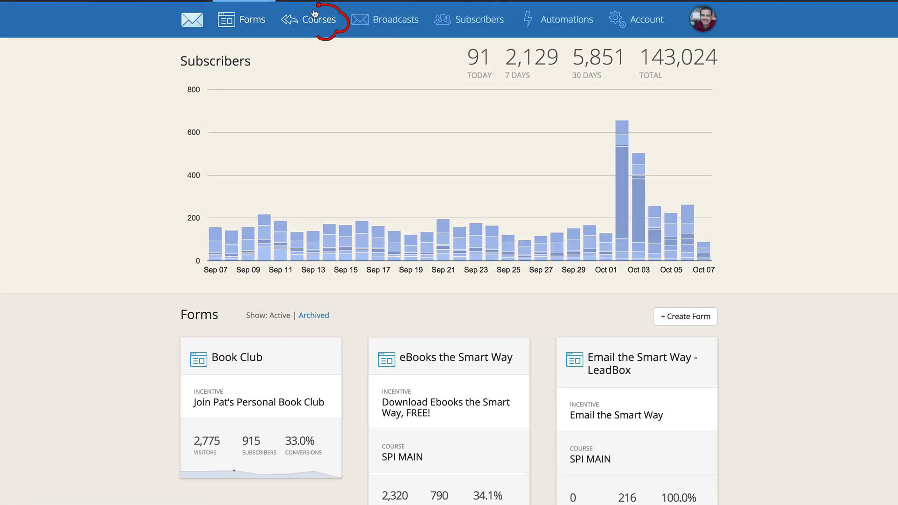
pyautogui.moveTo(314, 14)
pyautogui.mouseDown()
pyautogui.moveTo(281, 28)
pyautogui.moveTo(309, 42)
pyautogui.mouseUp()
pyautogui.press('Escape')
pyautogui.click(325, 25)
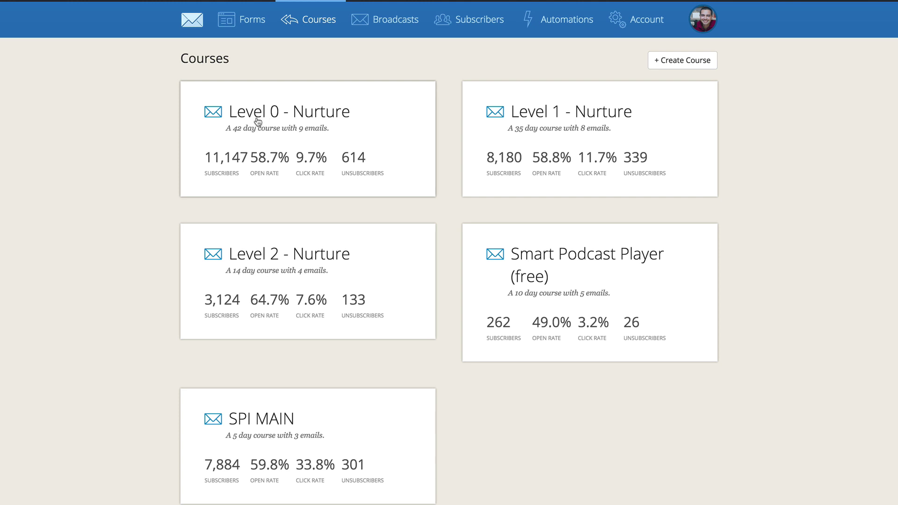
# Highlight Level 0 - Nurture's 42-day length and its 11,147 subscribers, 58.7% opens, 9.7% clicks.
pyautogui.moveTo(175, 154)
pyautogui.mouseDown()
pyautogui.moveTo(169, 184)
pyautogui.moveTo(271, 225)
pyautogui.moveTo(409, 203)
pyautogui.moveTo(431, 106)
pyautogui.moveTo(287, 83)
pyautogui.moveTo(201, 94)
pyautogui.moveTo(186, 167)
pyautogui.mouseUp()
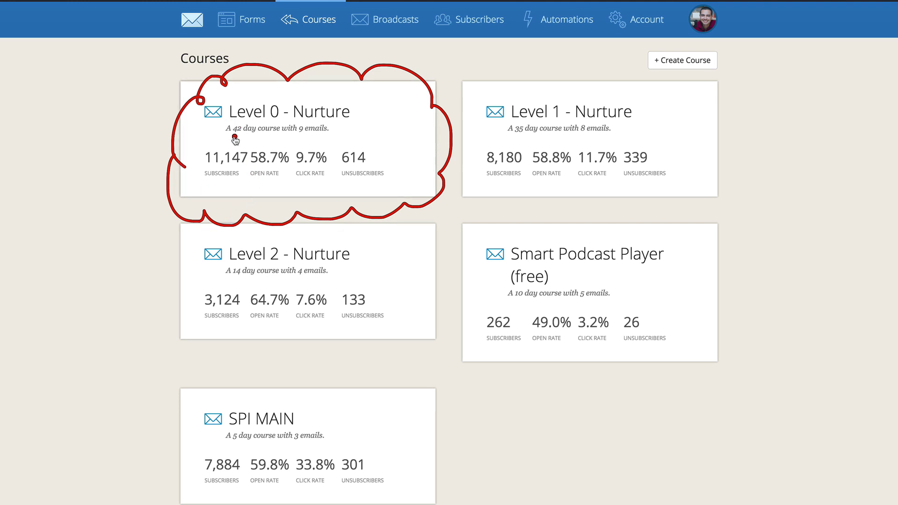
pyautogui.moveTo(234, 136); pyautogui.dragTo(329, 137)
pyautogui.press('Escape')
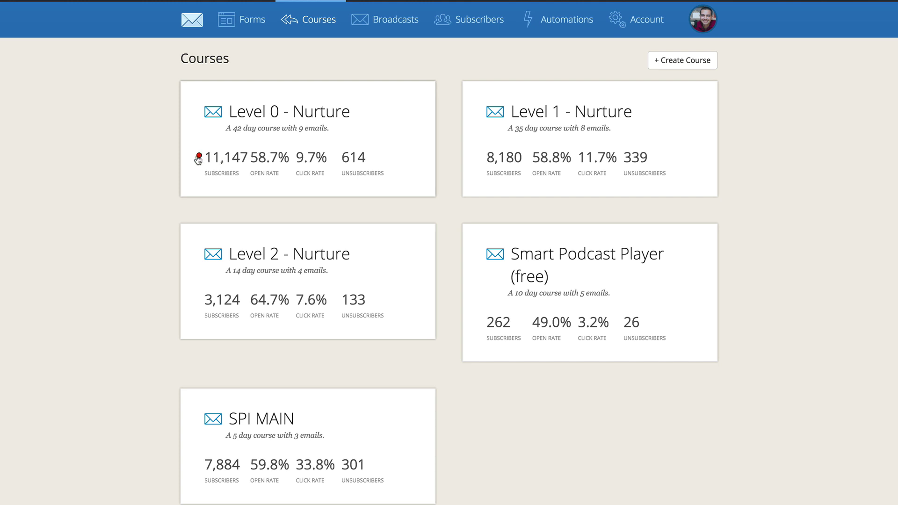
pyautogui.moveTo(259, 184)
pyautogui.mouseDown()
pyautogui.moveTo(399, 182)
pyautogui.moveTo(263, 185)
pyautogui.mouseUp()
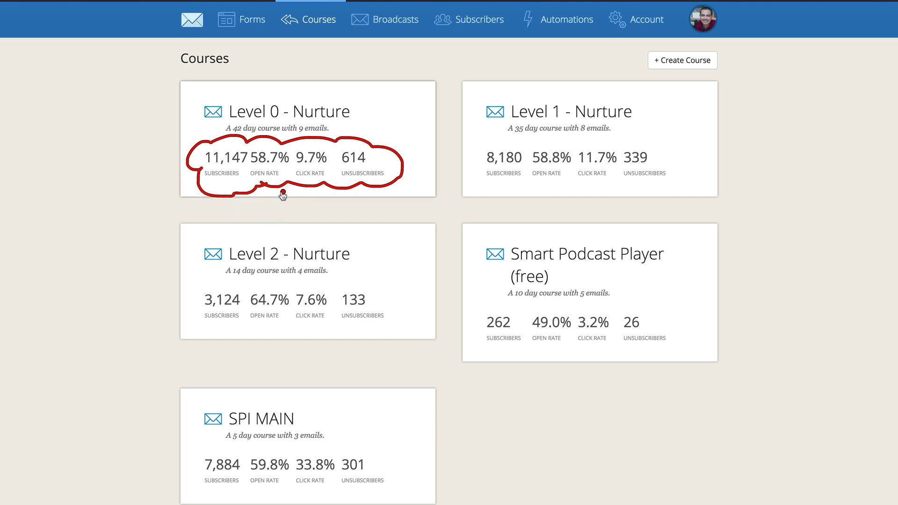
pyautogui.press('Escape')
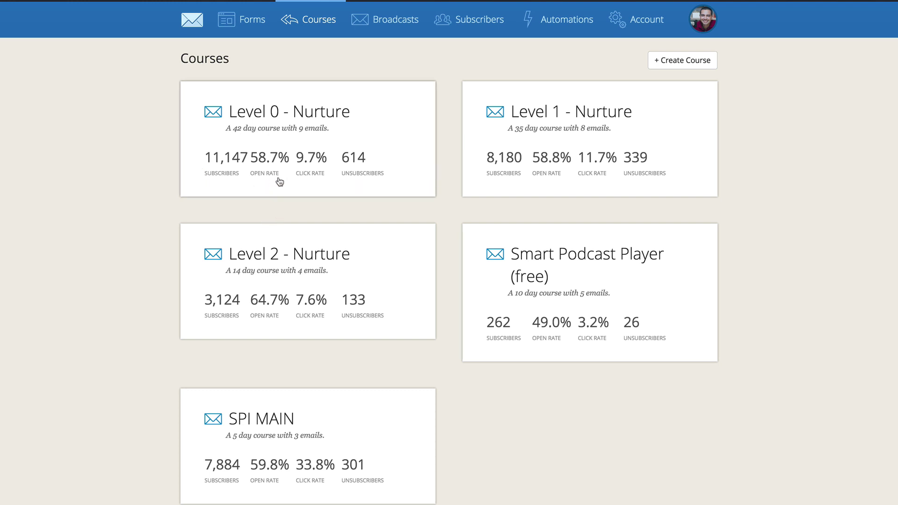
# Open Level 0 - Nurture and mark the first emails' 0, 4 and 9 day delays.
pyautogui.click(323, 166)
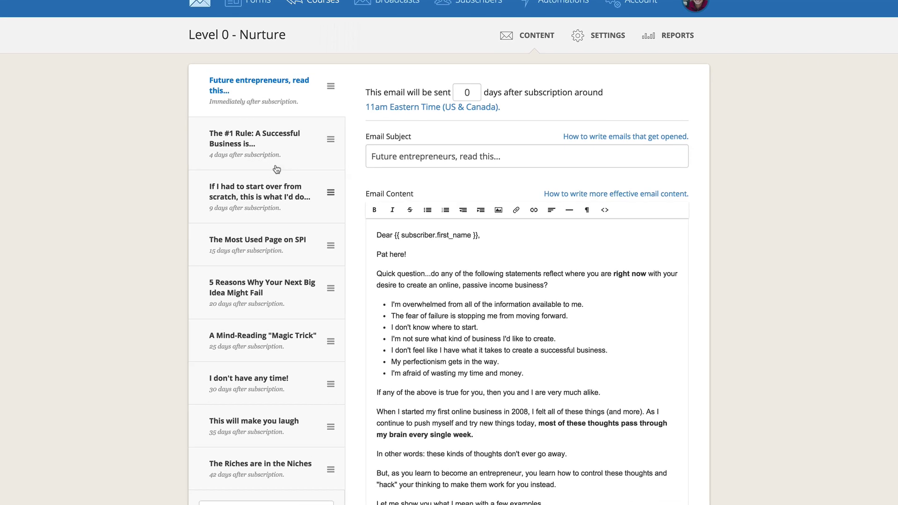
pyautogui.moveTo(183, 69); pyautogui.dragTo(205, 65)
pyautogui.moveTo(196, 111); pyautogui.dragTo(241, 80)
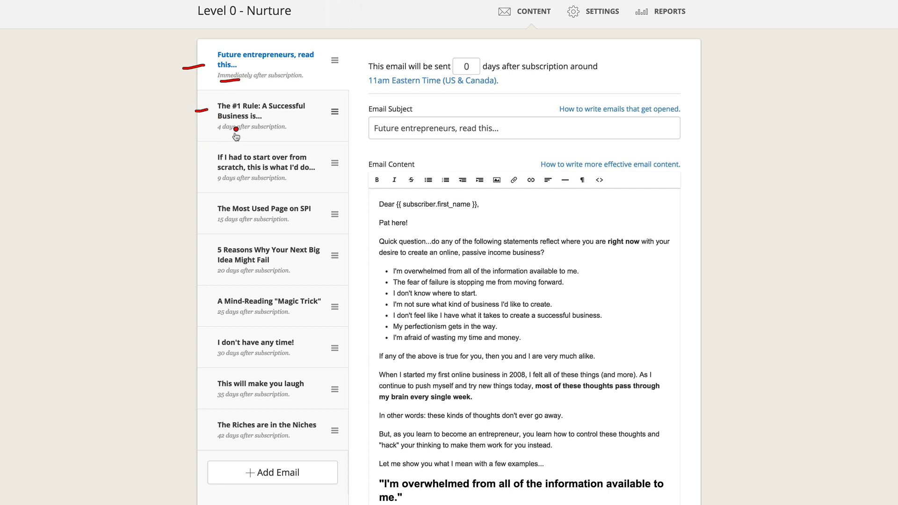
pyautogui.moveTo(218, 132); pyautogui.dragTo(232, 131)
pyautogui.moveTo(219, 184); pyautogui.dragTo(235, 183)
pyautogui.moveTo(469, 59); pyautogui.dragTo(445, 79)
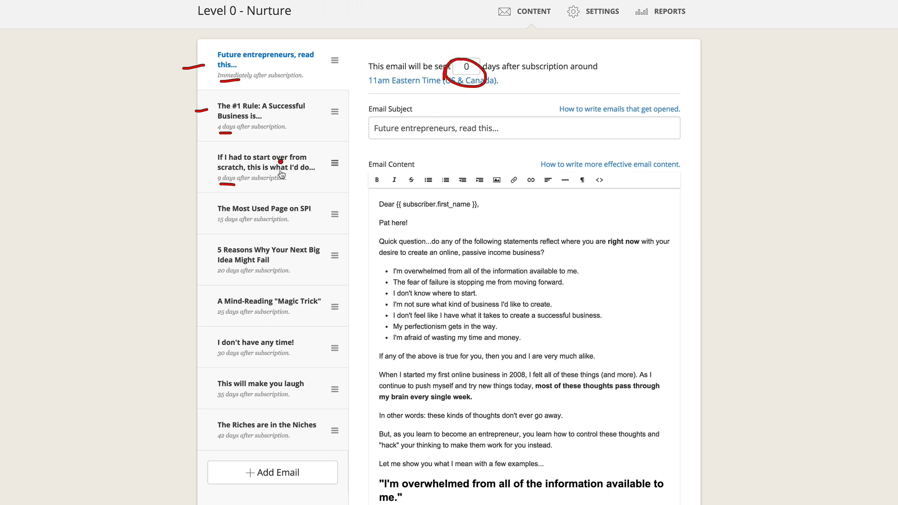
# Mark the remaining emails, show they can be reordered, and point out Reports.
pyautogui.moveTo(191, 214); pyautogui.dragTo(208, 212)
pyautogui.moveTo(182, 257); pyautogui.dragTo(203, 258)
pyautogui.moveTo(187, 308); pyautogui.dragTo(203, 309)
pyautogui.moveTo(187, 354); pyautogui.dragTo(208, 353)
pyautogui.moveTo(188, 397); pyautogui.dragTo(211, 395)
pyautogui.moveTo(187, 441); pyautogui.dragTo(212, 437)
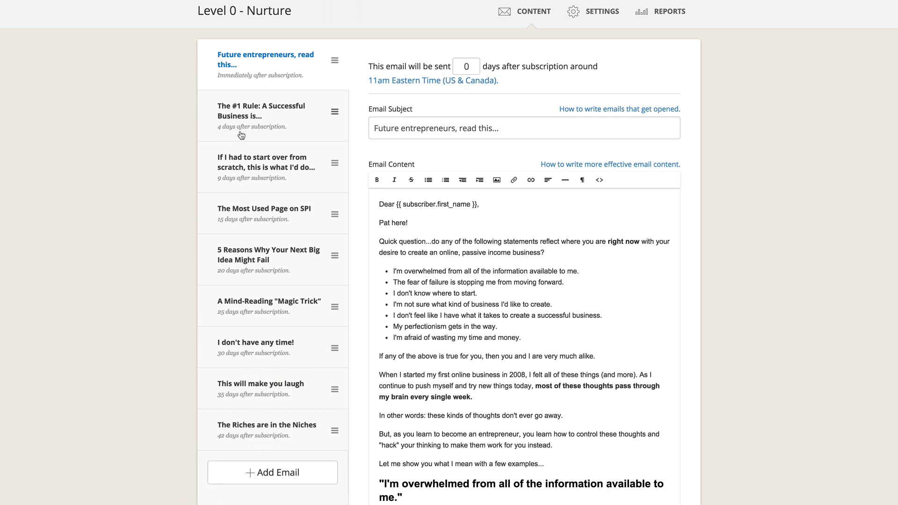
pyautogui.moveTo(335, 217); pyautogui.dragTo(336, 222)
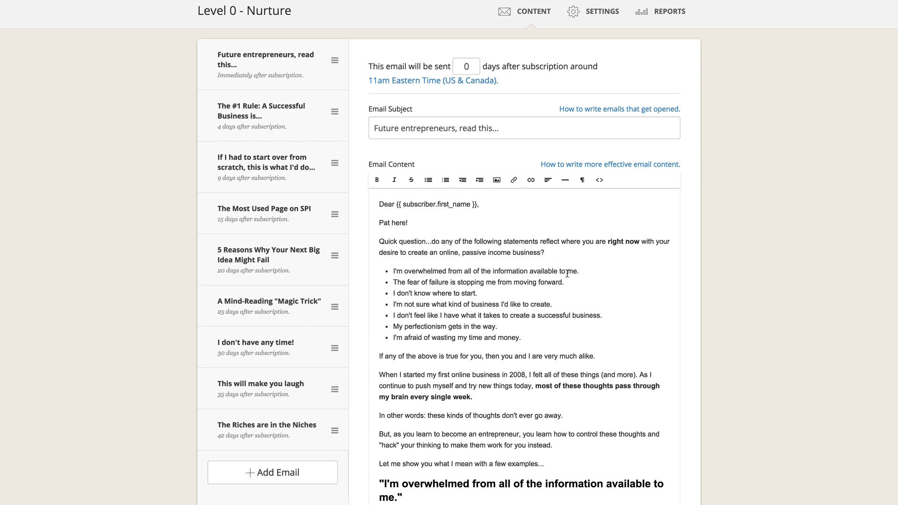
pyautogui.scroll(-3, 656, 282)
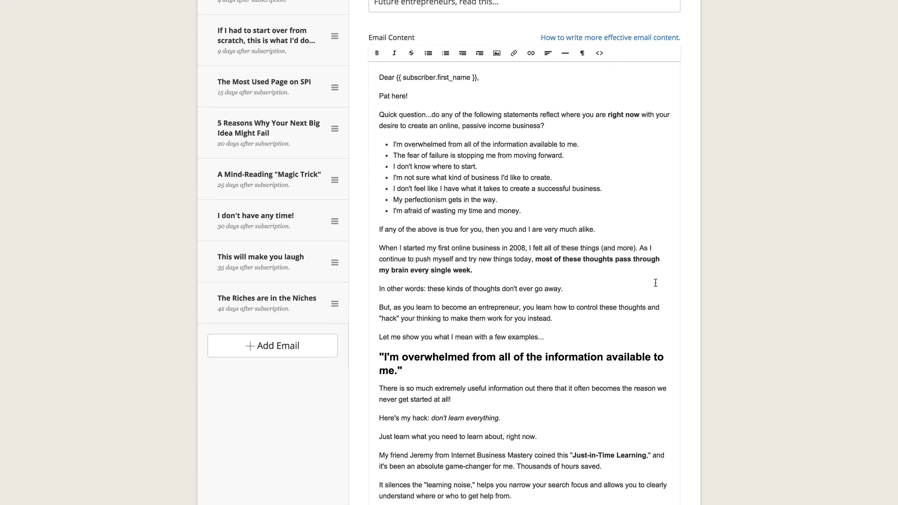
pyautogui.scroll(4, 656, 283)
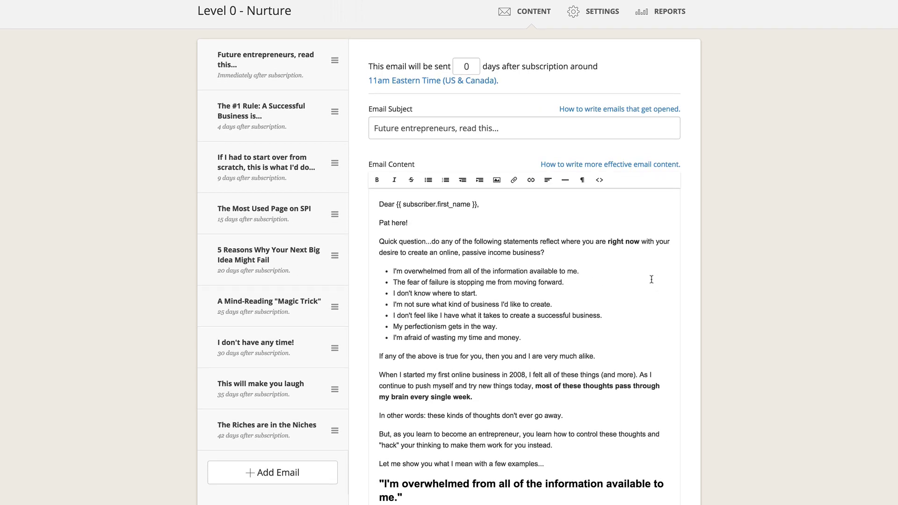
pyautogui.moveTo(666, 35); pyautogui.dragTo(656, 39)
# Highlight the per-email report: 68.3% opens, 13.3% clicks, 13,093 sends, 51 unsubscribes.
pyautogui.click(669, 12)
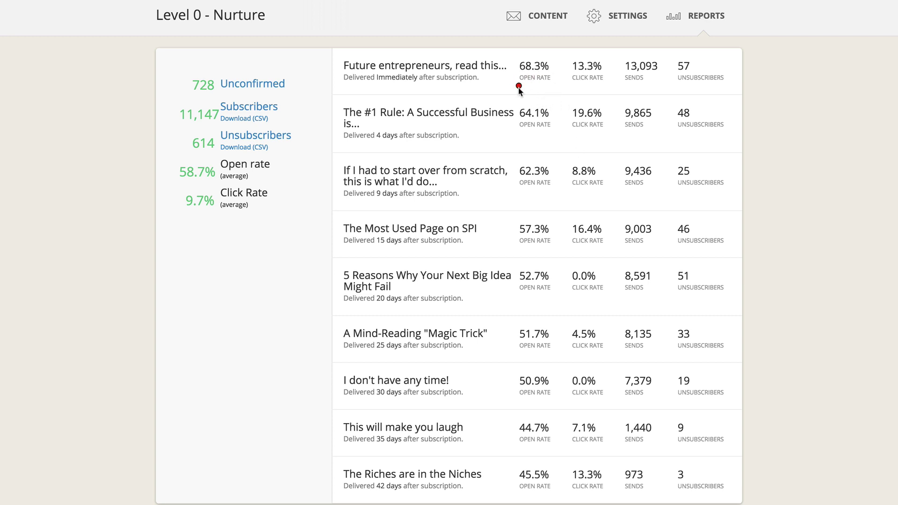
pyautogui.moveTo(517, 88); pyautogui.dragTo(526, 90)
pyautogui.moveTo(579, 63); pyautogui.dragTo(581, 56)
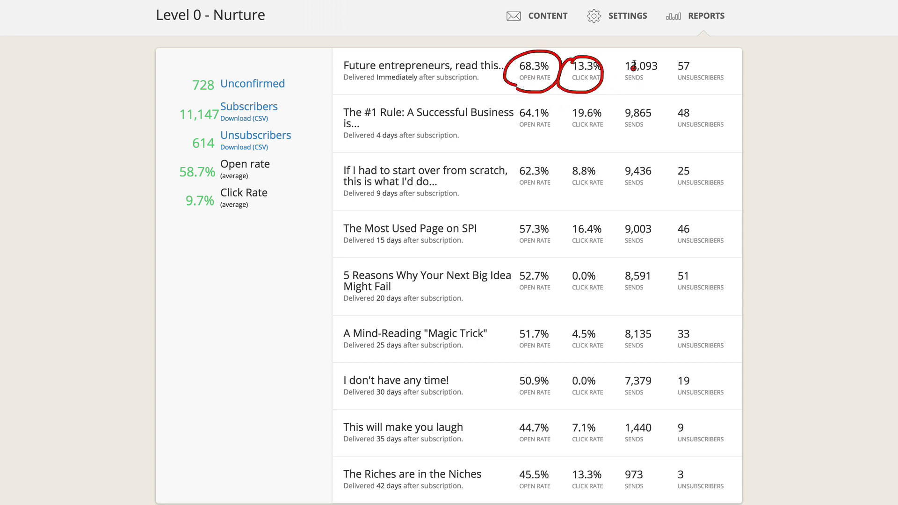
pyautogui.moveTo(635, 56)
pyautogui.mouseDown()
pyautogui.moveTo(626, 54)
pyautogui.moveTo(718, 65)
pyautogui.mouseUp()
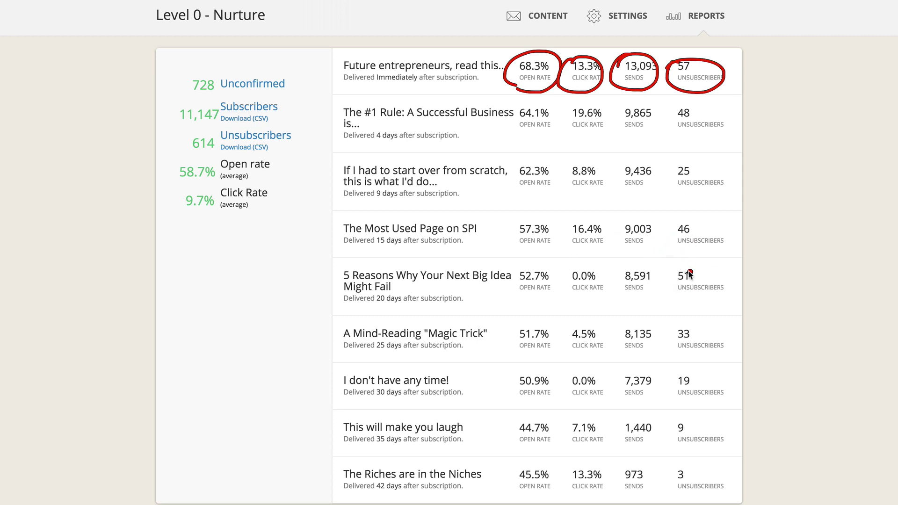
pyautogui.moveTo(672, 271); pyautogui.dragTo(675, 261)
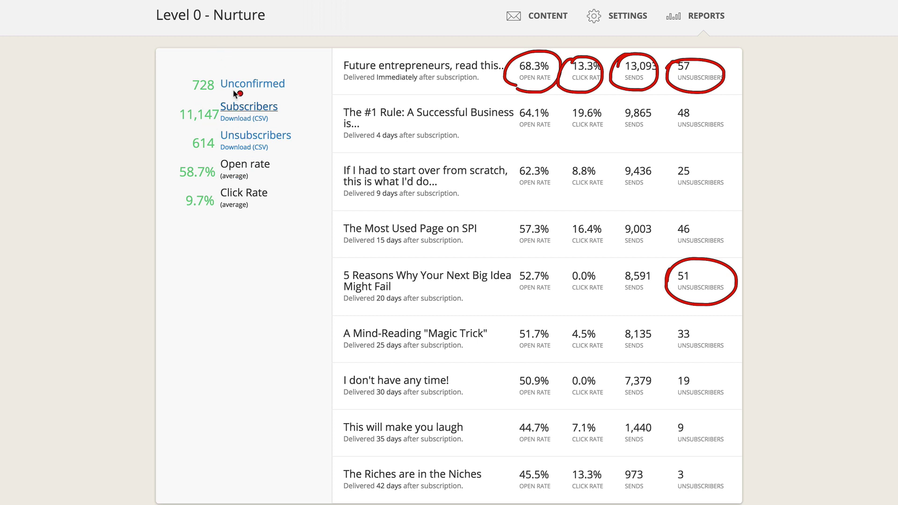
pyautogui.press('Escape')
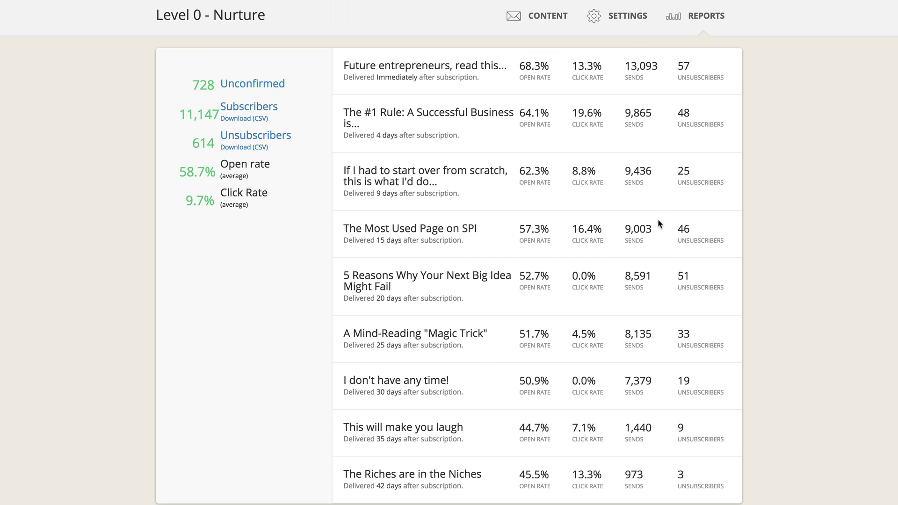
# Open Level 0 - Nurture's settings showing weekday sending at 11am Eastern.
pyautogui.click(631, 20)
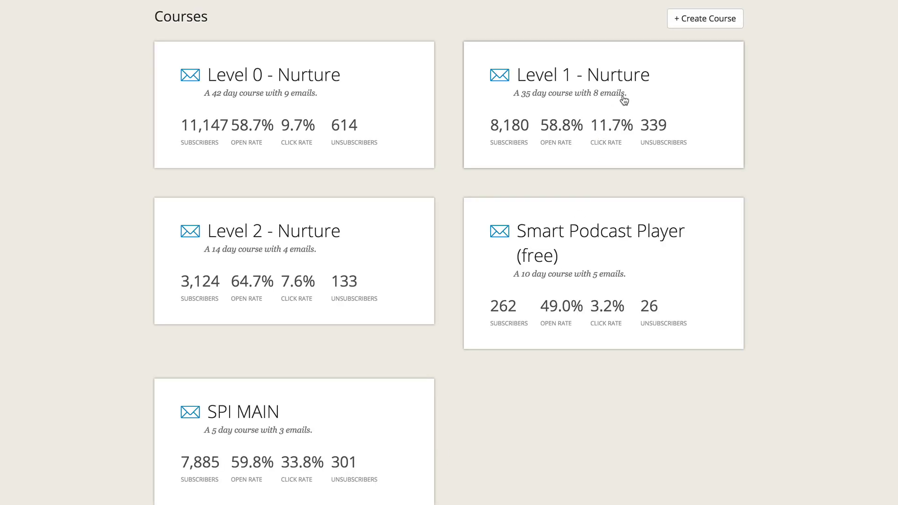
# View Level 1 - Nurture's per-email report (58.8% opens, 11.7% clicks), then return to Courses.
pyautogui.click(621, 106)
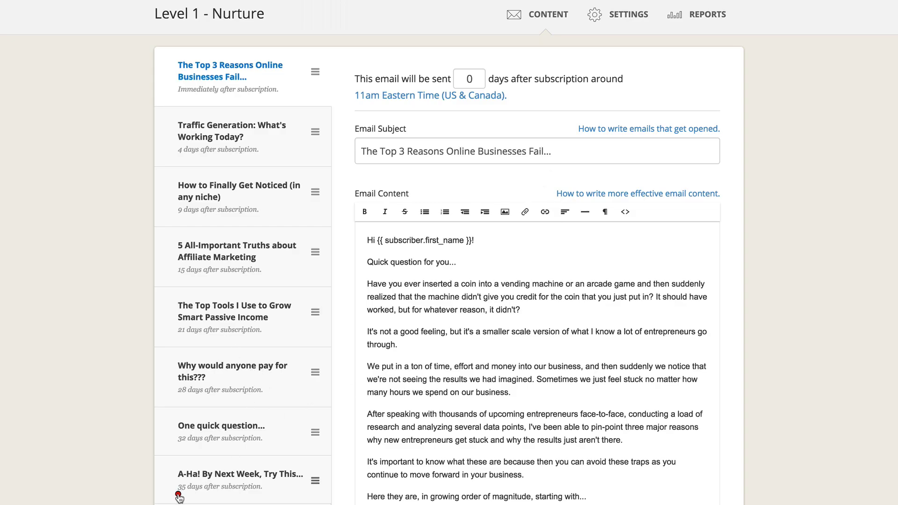
pyautogui.click(718, 14)
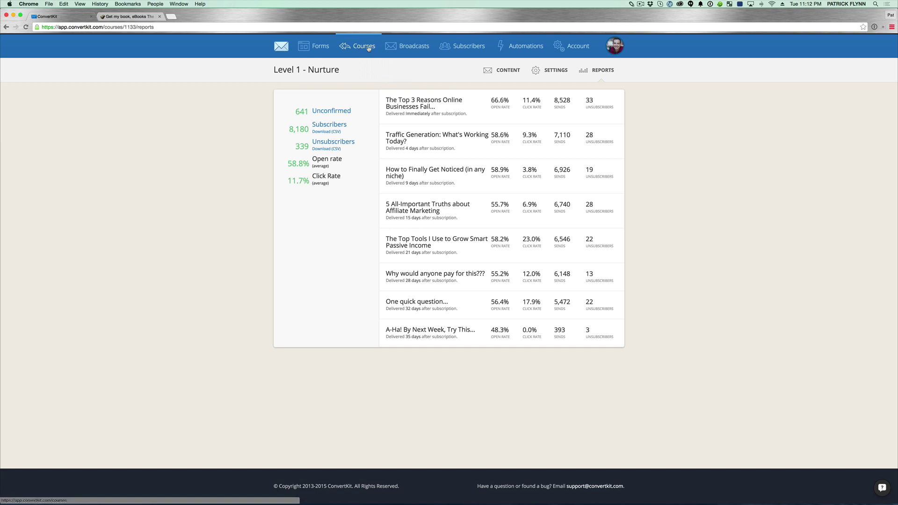
pyautogui.click(371, 47)
pyautogui.moveTo(422, 61)
pyautogui.mouseDown()
pyautogui.moveTo(379, 51)
pyautogui.moveTo(426, 61)
pyautogui.mouseUp()
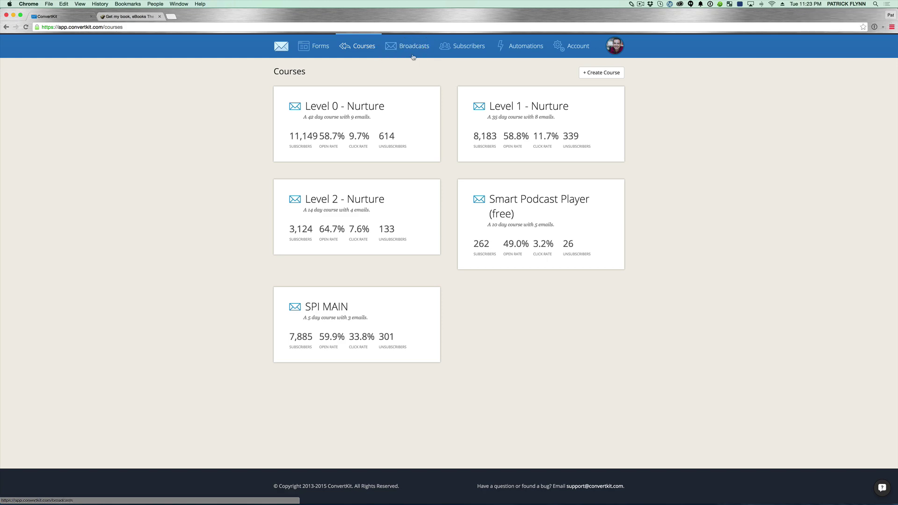
# Open the report for 'Pat's New eBook: Email the Smart Way!' with 132,691 recipients.
pyautogui.click(422, 46)
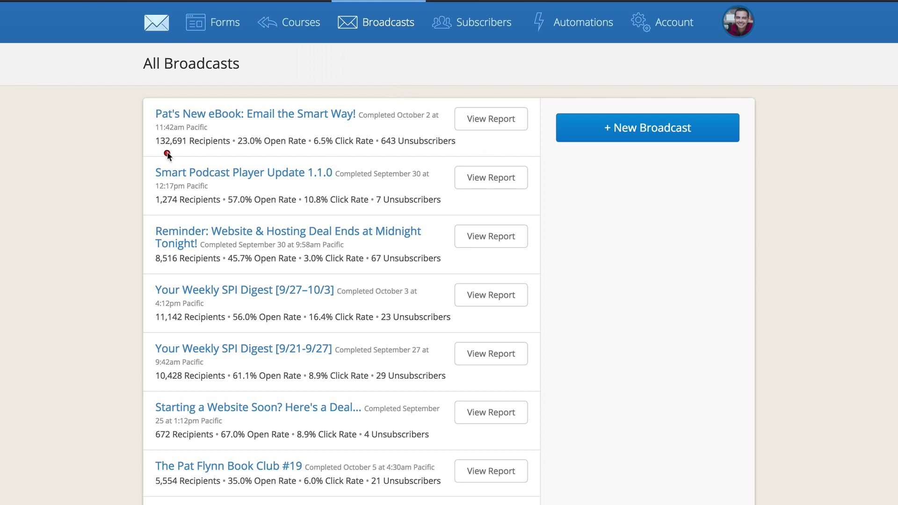
pyautogui.moveTo(168, 157)
pyautogui.mouseDown()
pyautogui.moveTo(470, 148)
pyautogui.moveTo(383, 134)
pyautogui.moveTo(218, 140)
pyautogui.mouseUp()
pyautogui.click(490, 118)
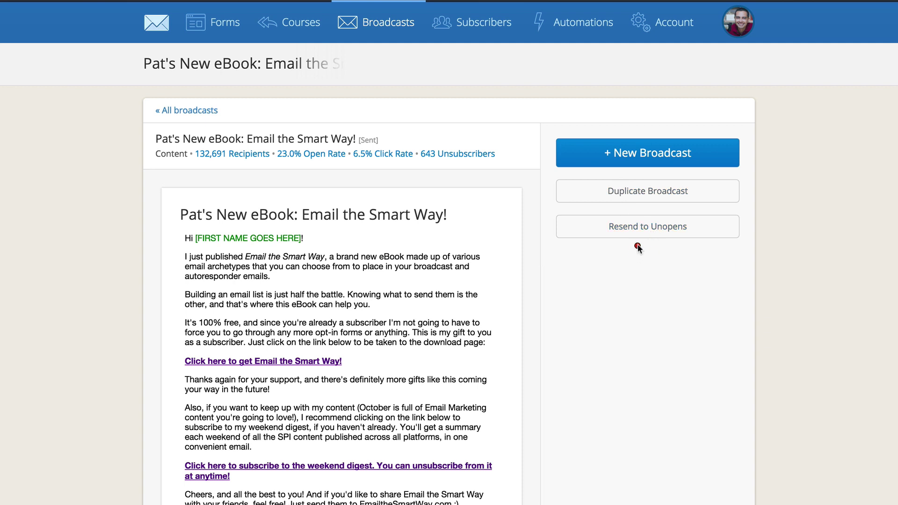
pyautogui.moveTo(600, 211)
pyautogui.mouseDown()
pyautogui.moveTo(654, 218)
pyautogui.moveTo(609, 249)
pyautogui.mouseUp()
pyautogui.press('Escape')
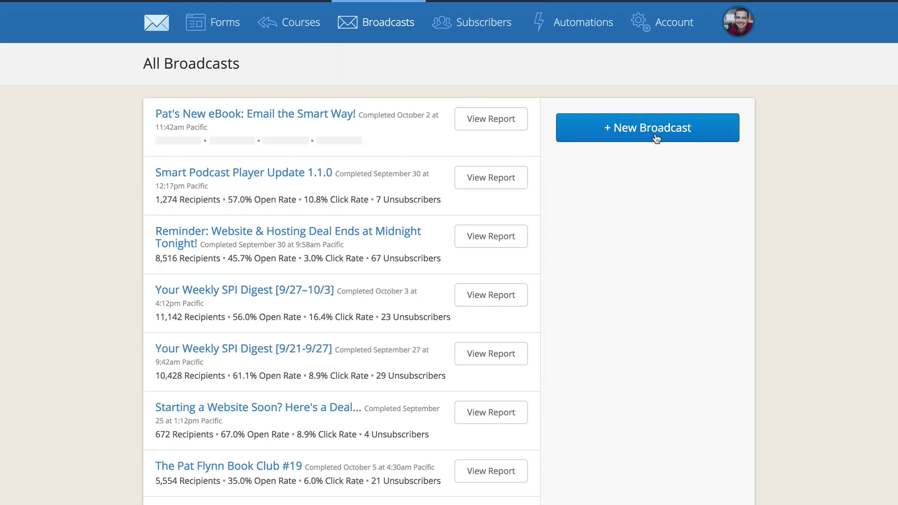
# Draft a broadcast to the Interest - Future Podcaster tag, excluding Level 0 - Nurture subscribers.
pyautogui.click(656, 135)
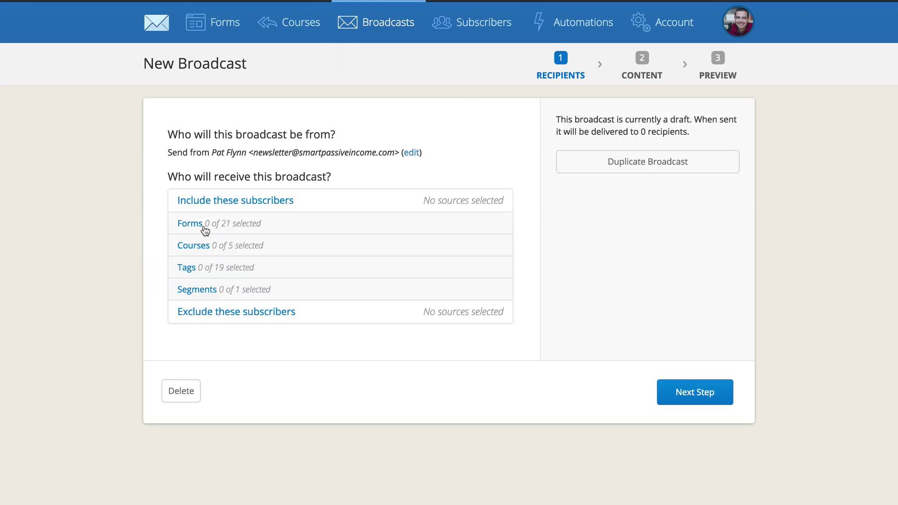
pyautogui.click(187, 267)
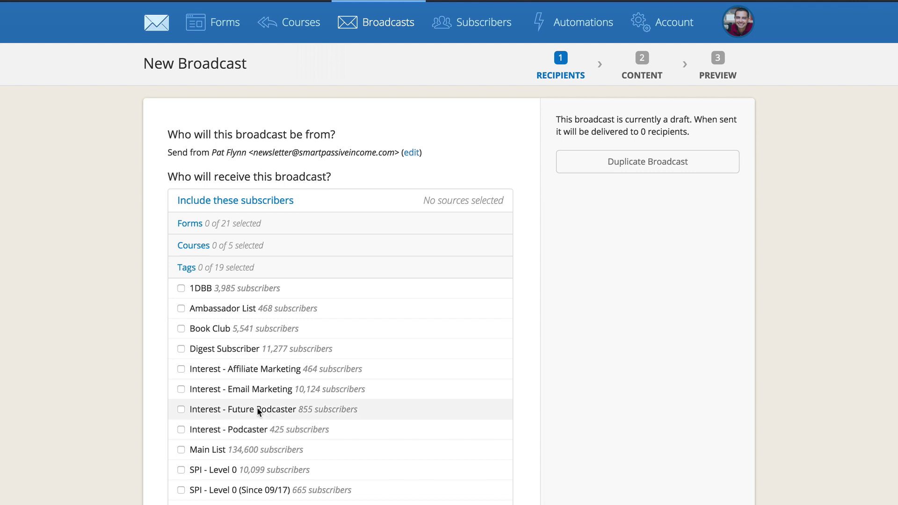
pyautogui.click(244, 408)
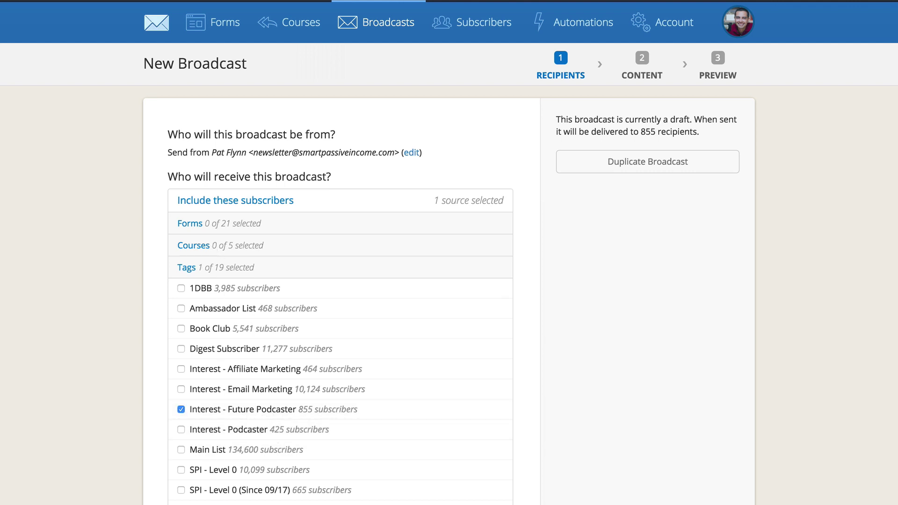
pyautogui.click(207, 270)
pyautogui.click(214, 289)
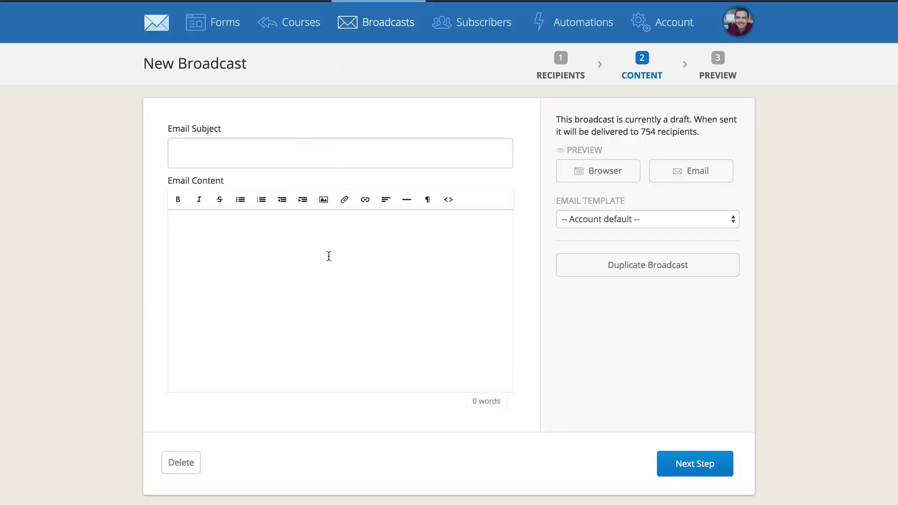
pyautogui.write('sqsqs')
# Toggle the test-email preview, then delete the broadcast draft and confirm with OK.
pyautogui.click(686, 177)
pyautogui.click(745, 190)
pyautogui.click(191, 467)
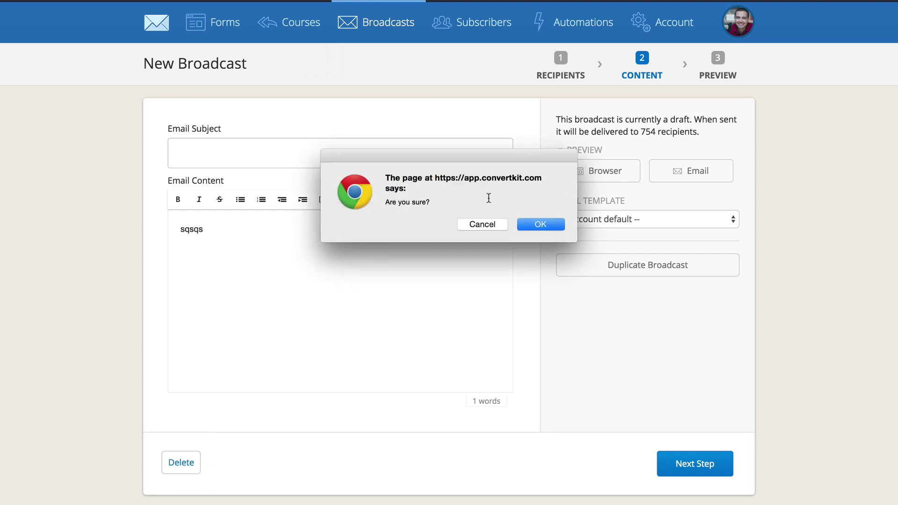
pyautogui.click(549, 226)
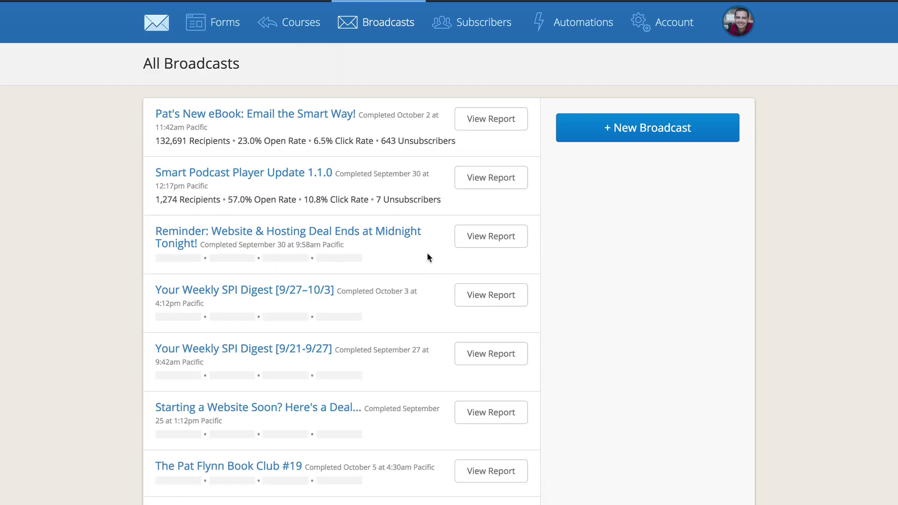
# Open Subscribers to display the Confirmed Subscribers list.
pyautogui.moveTo(455, 61)
pyautogui.mouseDown()
pyautogui.moveTo(493, 46)
pyautogui.moveTo(443, 67)
pyautogui.mouseUp()
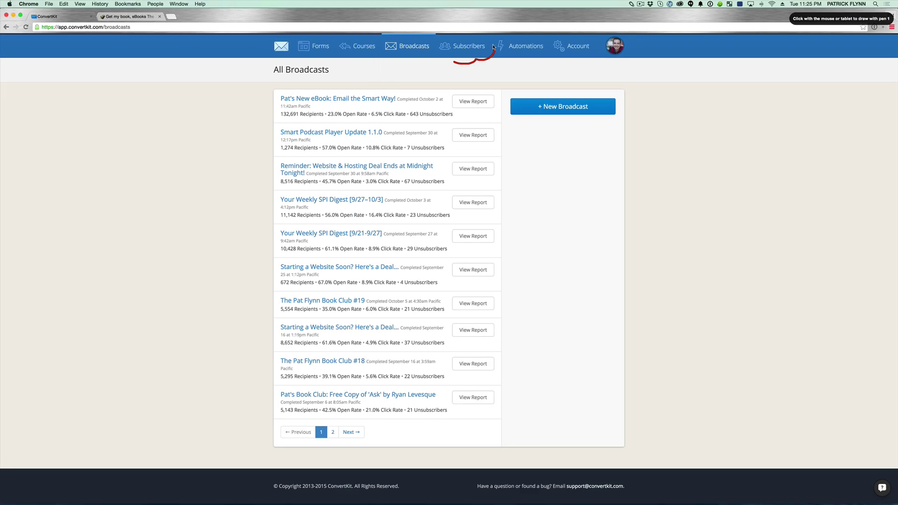
pyautogui.press('Escape')
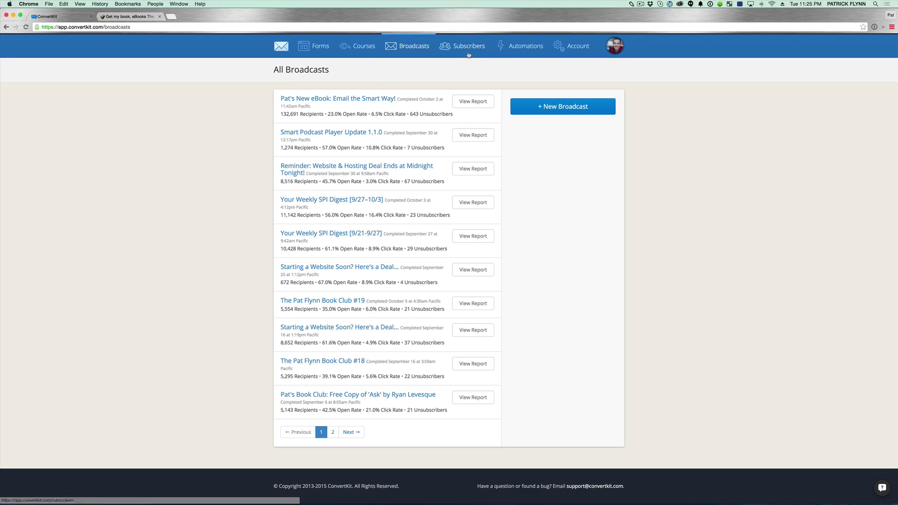
pyautogui.click(469, 55)
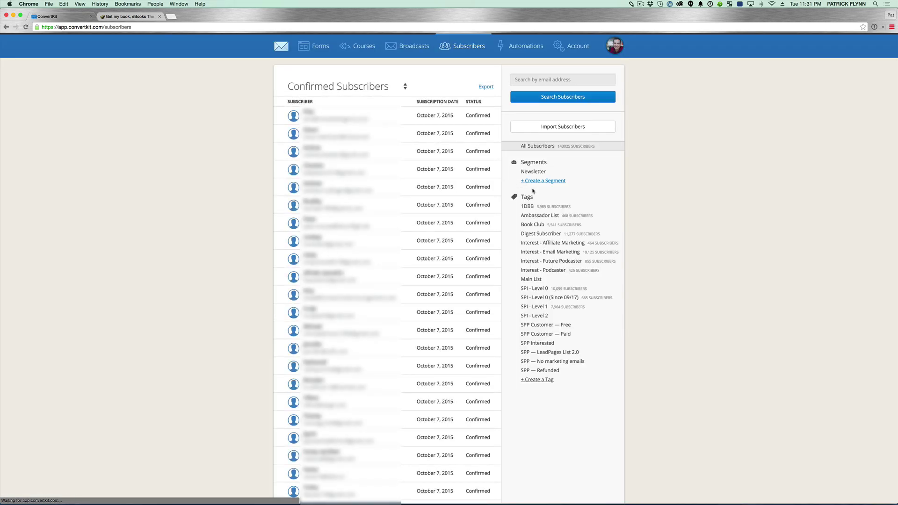
pyautogui.hotkey('ctrl', '1')
pyautogui.moveTo(512, 194)
pyautogui.mouseDown()
pyautogui.moveTo(642, 348)
pyautogui.moveTo(513, 193)
pyautogui.mouseUp()
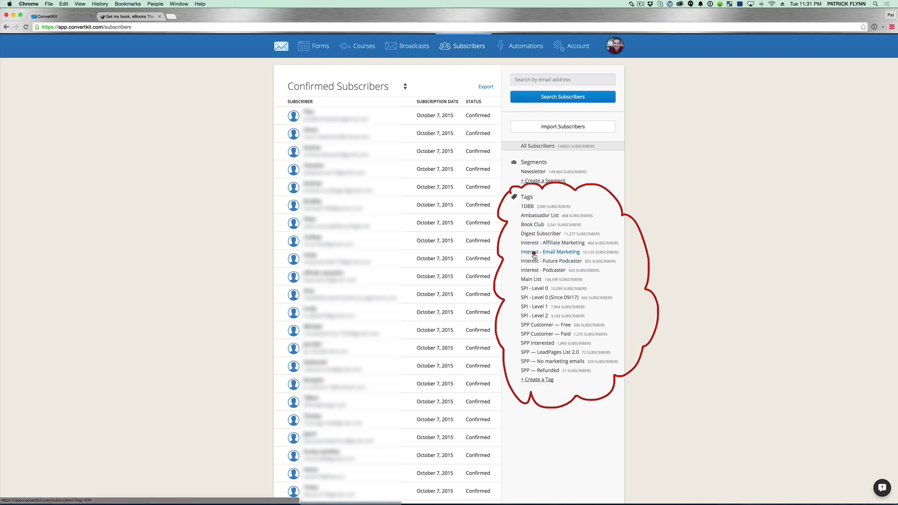
pyautogui.press('Escape')
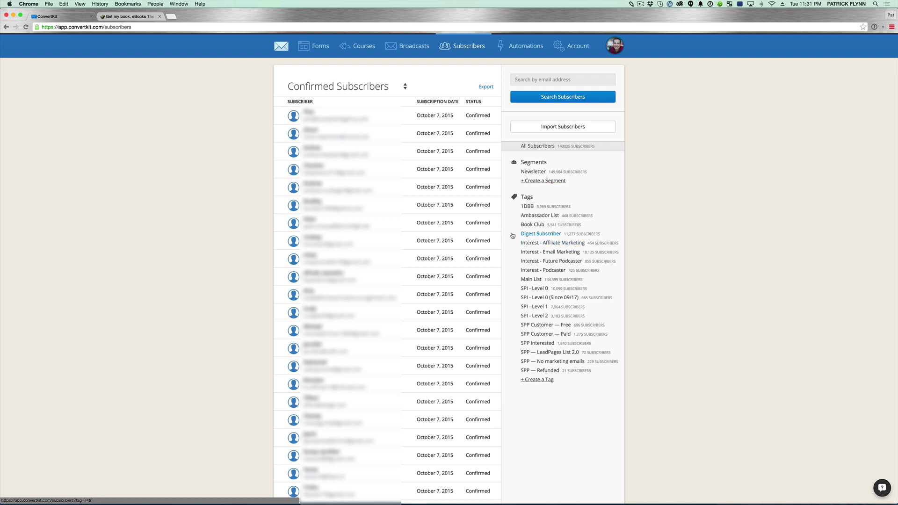
# Mark up the sidebar segment and tag counts, such as Interest - Email Marketing's 10,125.
pyautogui.hotkey('ctrl', '1')
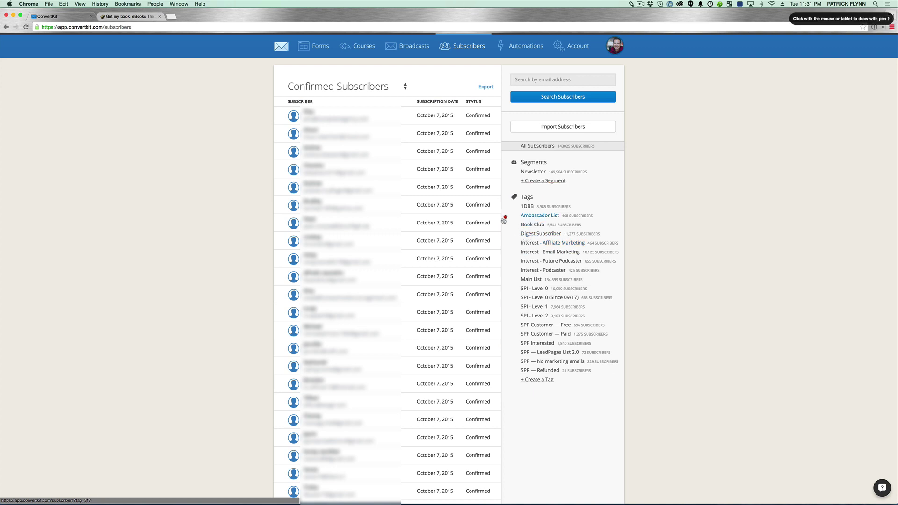
pyautogui.moveTo(510, 225); pyautogui.dragTo(519, 225)
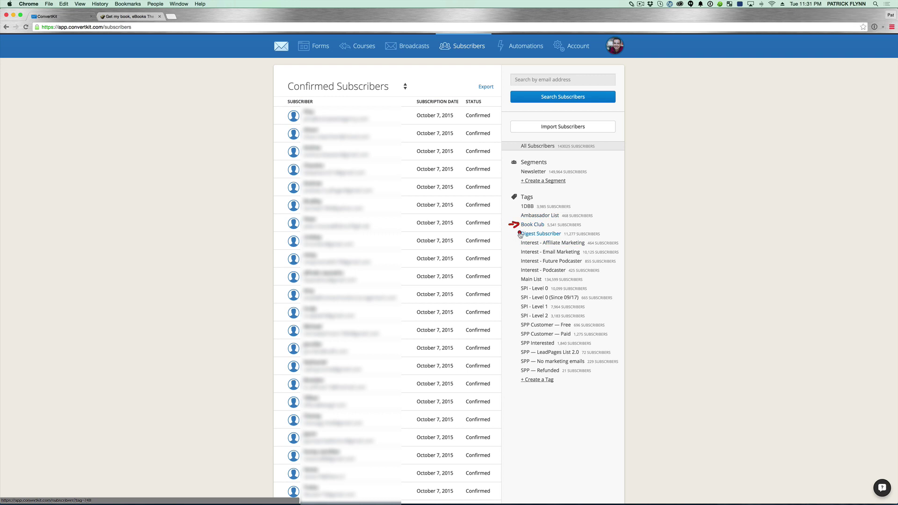
pyautogui.moveTo(523, 235)
pyautogui.mouseDown()
pyautogui.moveTo(517, 239)
pyautogui.moveTo(575, 237)
pyautogui.mouseUp()
pyautogui.press('Escape')
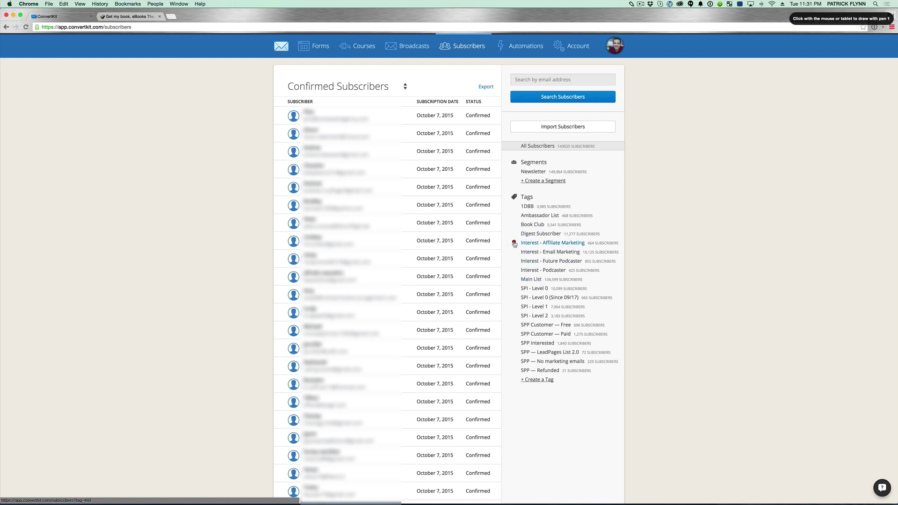
pyautogui.moveTo(514, 243); pyautogui.dragTo(518, 258)
pyautogui.moveTo(629, 244); pyautogui.dragTo(623, 255)
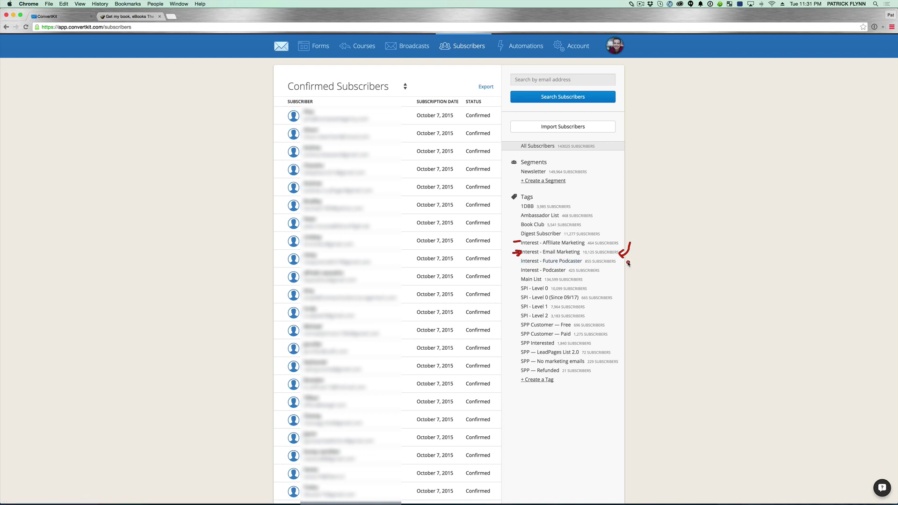
pyautogui.press('Escape')
pyautogui.moveTo(582, 257); pyautogui.dragTo(601, 257)
pyautogui.moveTo(636, 240)
pyautogui.mouseDown()
pyautogui.moveTo(621, 256)
pyautogui.moveTo(627, 250)
pyautogui.moveTo(630, 262)
pyautogui.mouseUp()
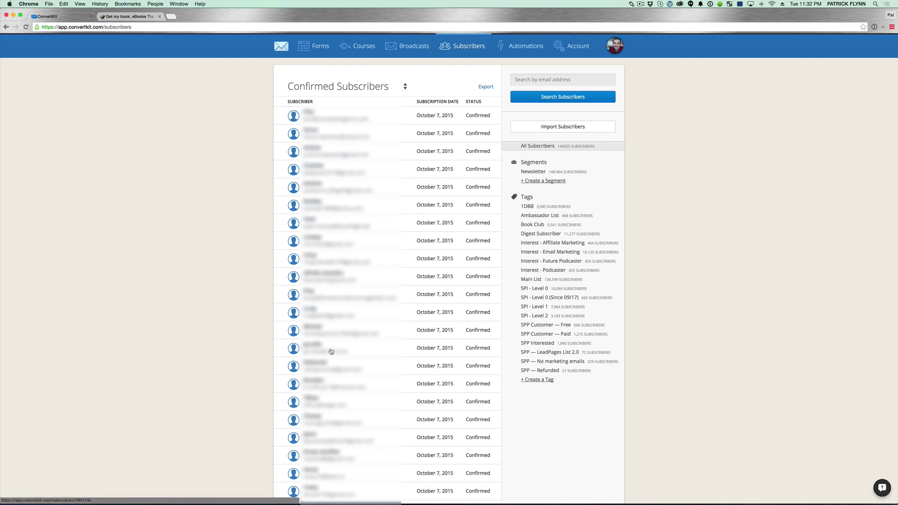
# Open a subscriber record and circle its LeadBox signup, download-link email and Interest - Email Marketing tag.
pyautogui.click(314, 399)
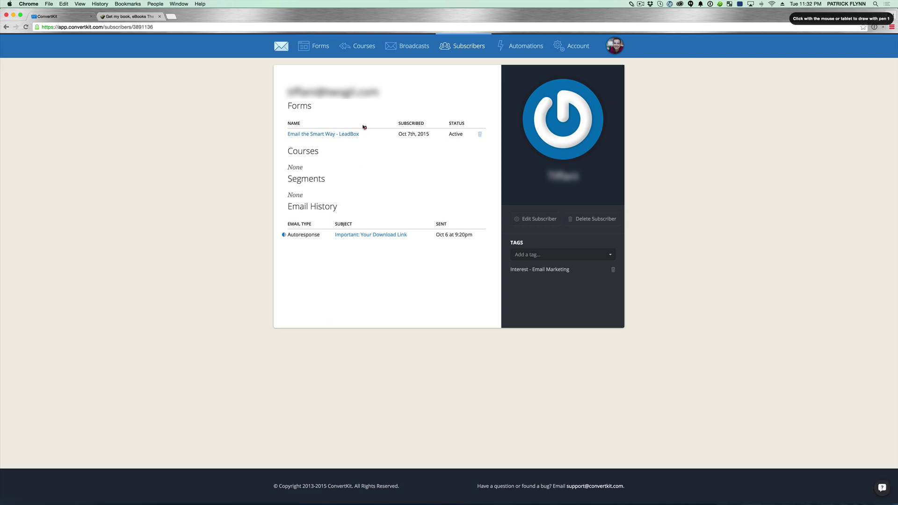
pyautogui.moveTo(284, 119)
pyautogui.mouseDown()
pyautogui.moveTo(308, 140)
pyautogui.moveTo(330, 112)
pyautogui.moveTo(285, 125)
pyautogui.mouseUp()
pyautogui.moveTo(327, 225)
pyautogui.mouseDown()
pyautogui.moveTo(340, 242)
pyautogui.moveTo(415, 236)
pyautogui.moveTo(352, 211)
pyautogui.moveTo(280, 232)
pyautogui.moveTo(294, 243)
pyautogui.mouseUp()
pyautogui.click(297, 249)
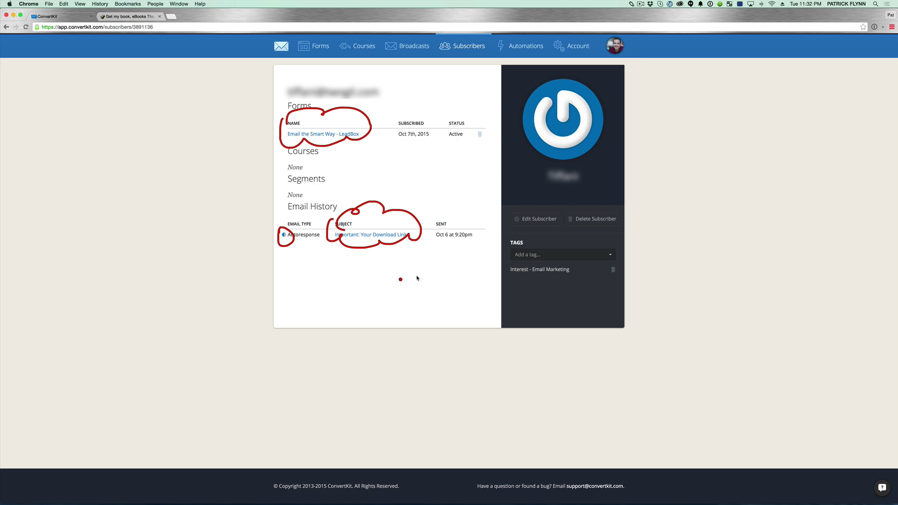
pyautogui.moveTo(510, 264)
pyautogui.mouseDown()
pyautogui.moveTo(594, 284)
pyautogui.moveTo(607, 258)
pyautogui.moveTo(517, 256)
pyautogui.mouseUp()
pyautogui.press('Escape')
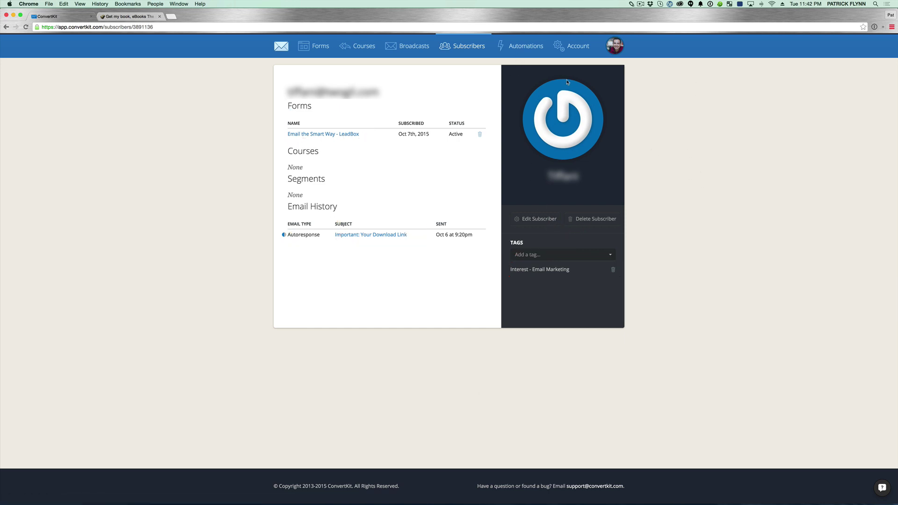
# Highlight the Automations menu and go to the Automation Rules list.
pyautogui.hotkey('ctrl', '1')
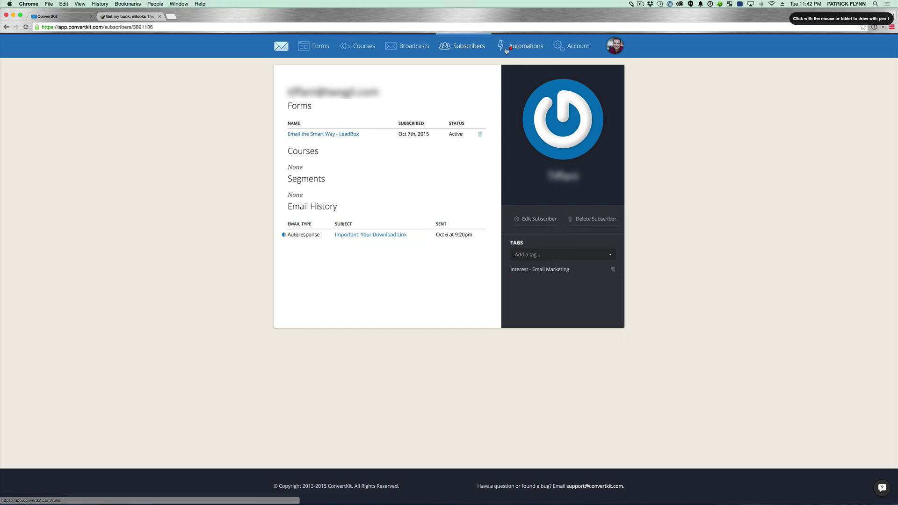
pyautogui.moveTo(492, 53)
pyautogui.mouseDown()
pyautogui.moveTo(530, 65)
pyautogui.moveTo(528, 31)
pyautogui.moveTo(499, 32)
pyautogui.moveTo(491, 49)
pyautogui.mouseUp()
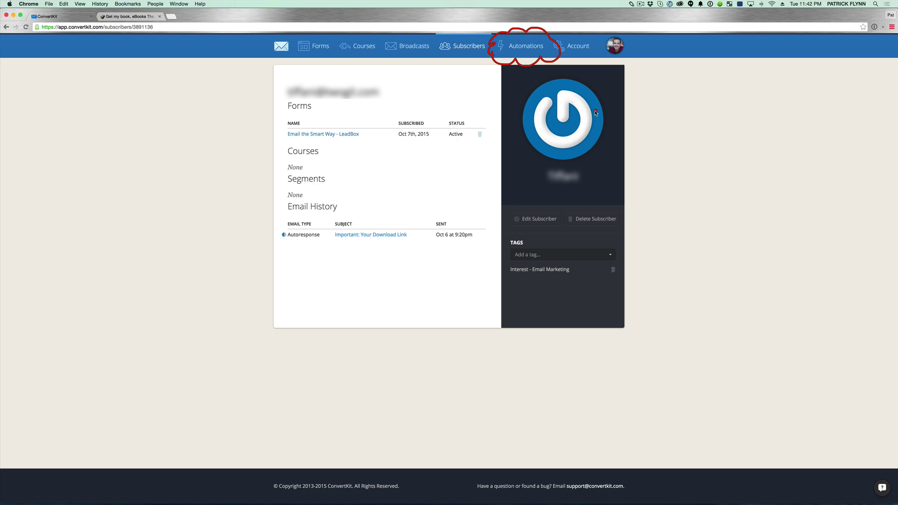
pyautogui.press('Escape')
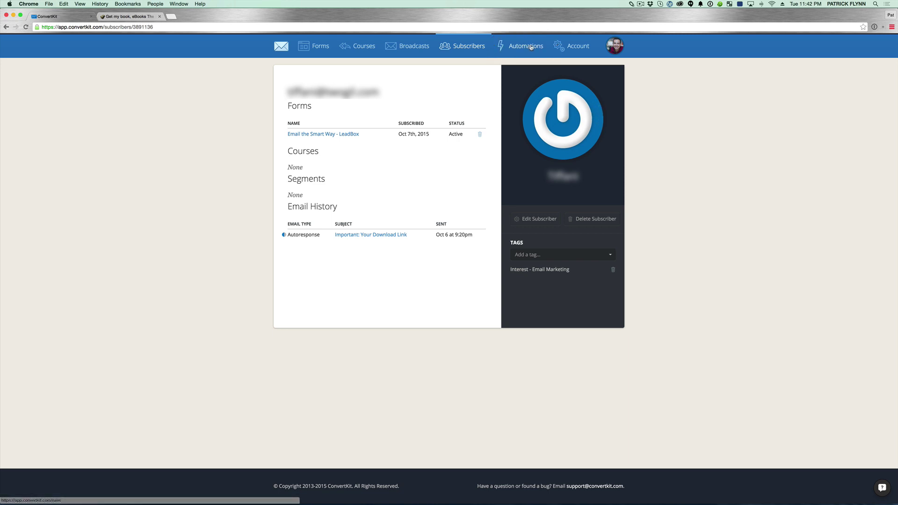
pyautogui.click(540, 48)
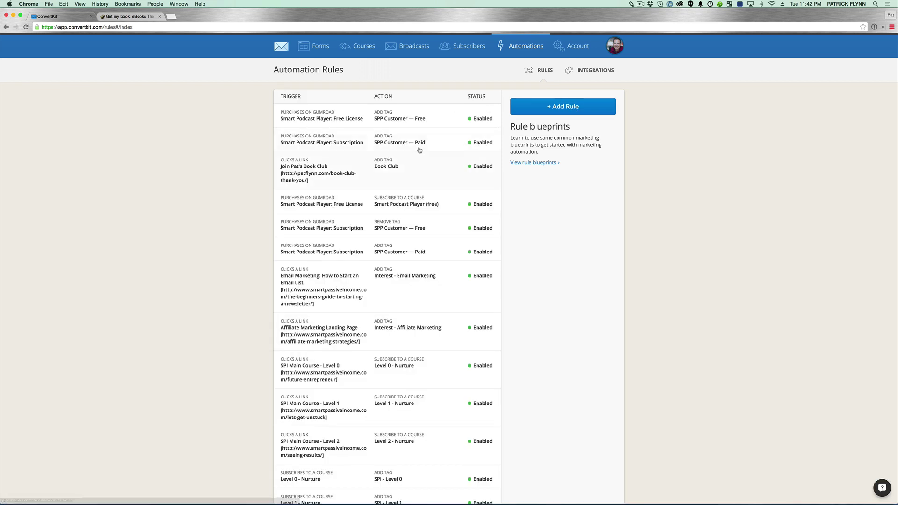
pyautogui.click(576, 108)
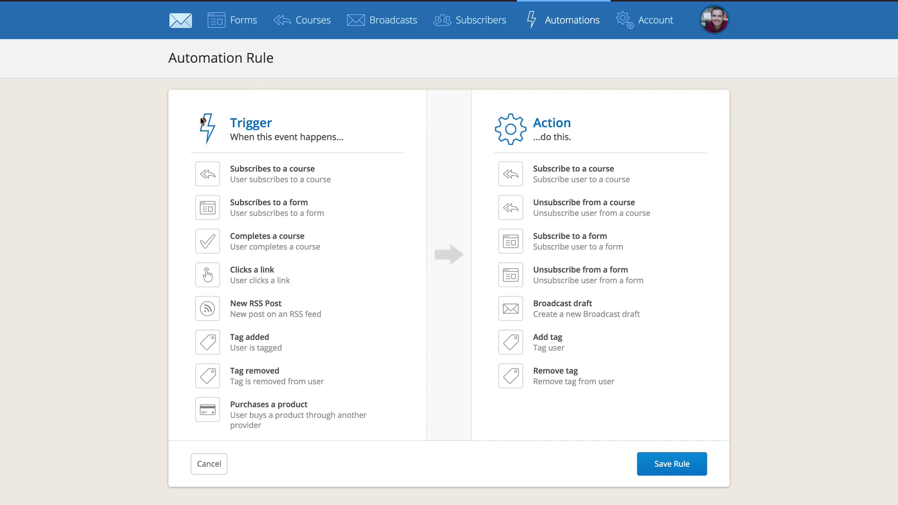
pyautogui.moveTo(188, 111)
pyautogui.mouseDown()
pyautogui.moveTo(226, 148)
pyautogui.moveTo(386, 141)
pyautogui.moveTo(232, 95)
pyautogui.moveTo(199, 110)
pyautogui.mouseUp()
pyautogui.moveTo(502, 102)
pyautogui.mouseDown()
pyautogui.moveTo(494, 150)
pyautogui.moveTo(587, 121)
pyautogui.moveTo(516, 112)
pyautogui.mouseUp()
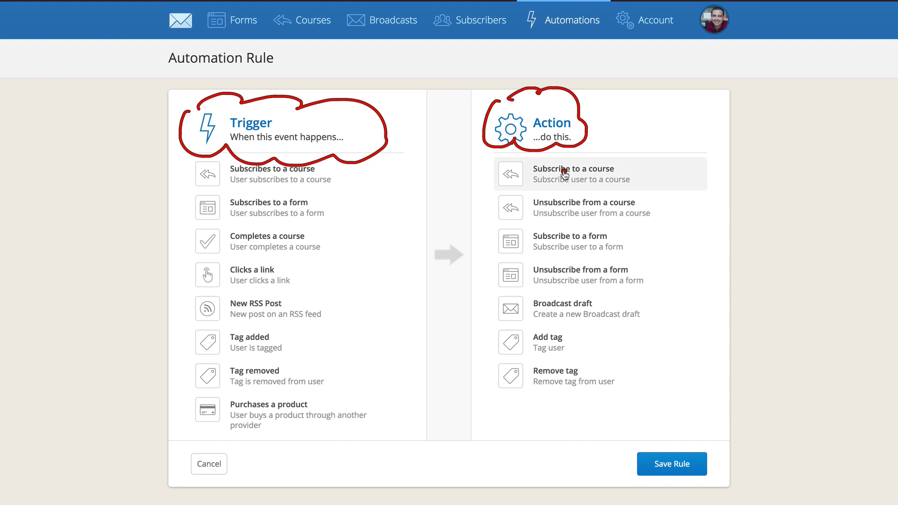
pyautogui.press('Escape')
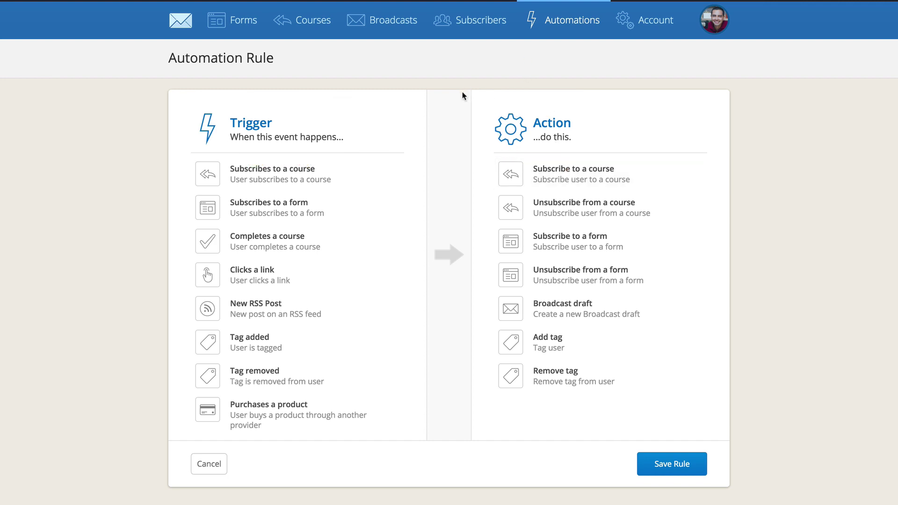
pyautogui.click(276, 206)
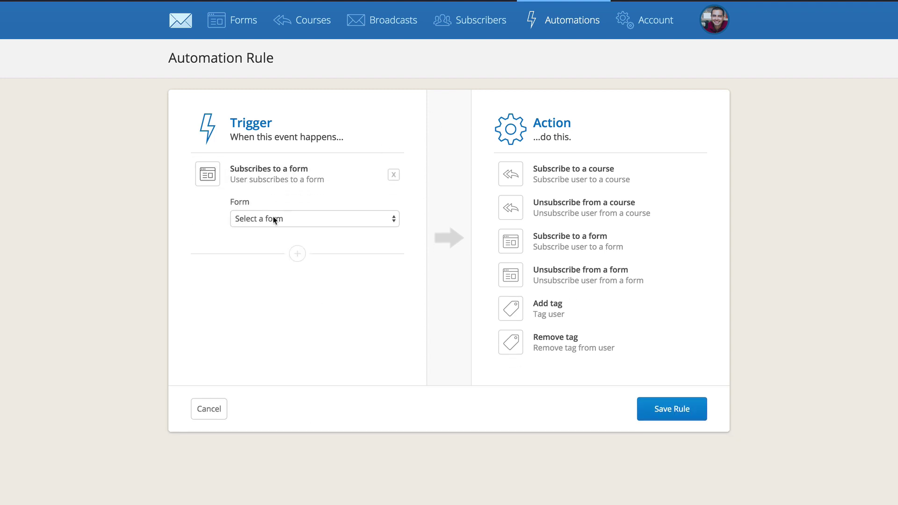
pyautogui.click(275, 218)
pyautogui.click(270, 228)
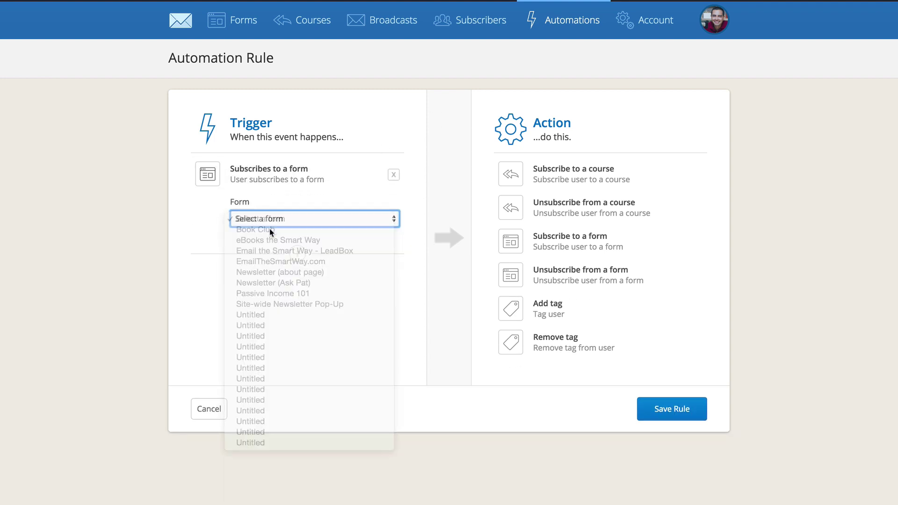
pyautogui.click(573, 317)
pyautogui.click(580, 221)
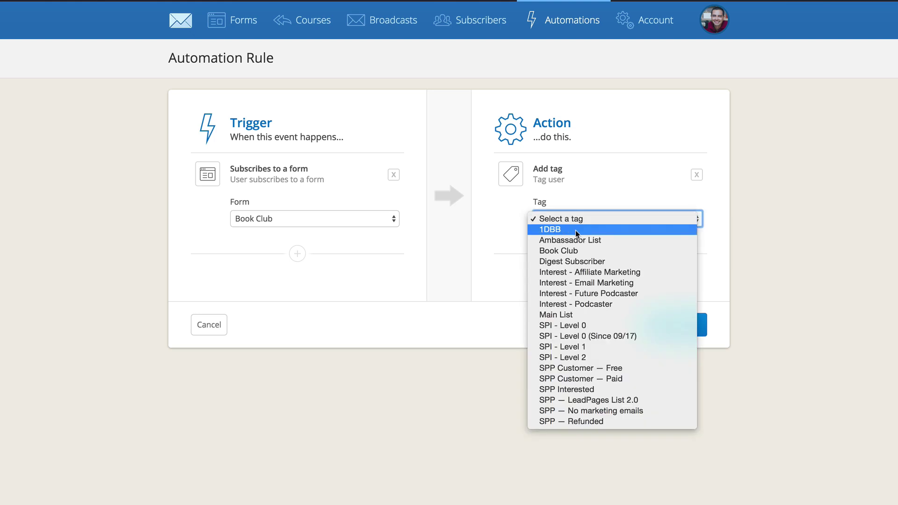
pyautogui.click(570, 251)
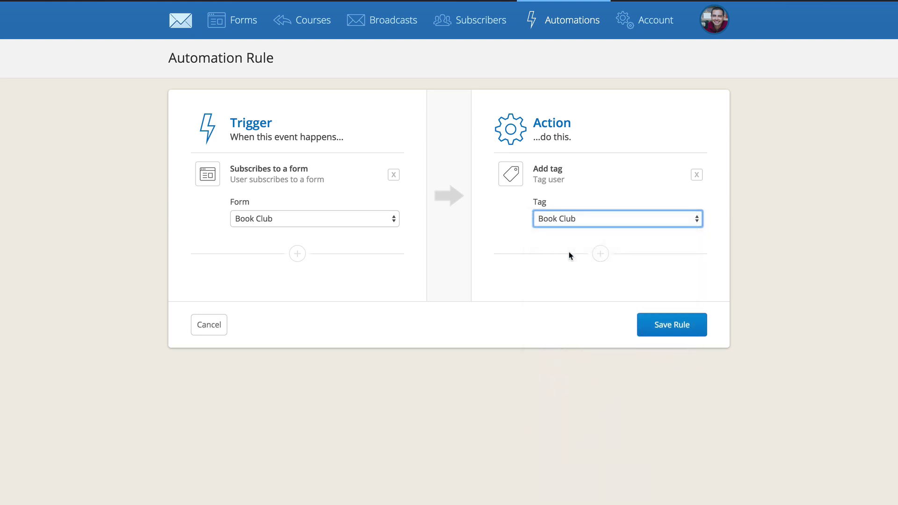
pyautogui.click(697, 176)
# Replace the form trigger with a 'Clicks a link' trigger for the Session 41 URL and name.
pyautogui.click(394, 174)
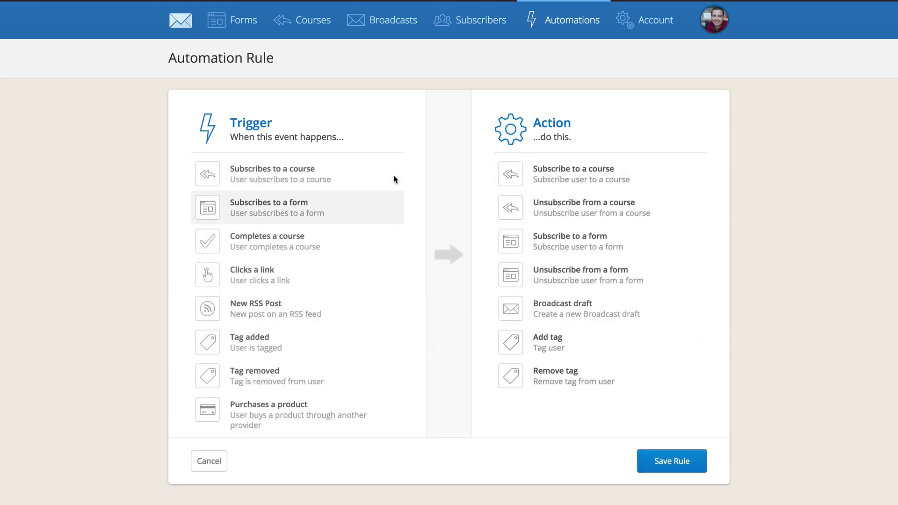
pyautogui.click(254, 267)
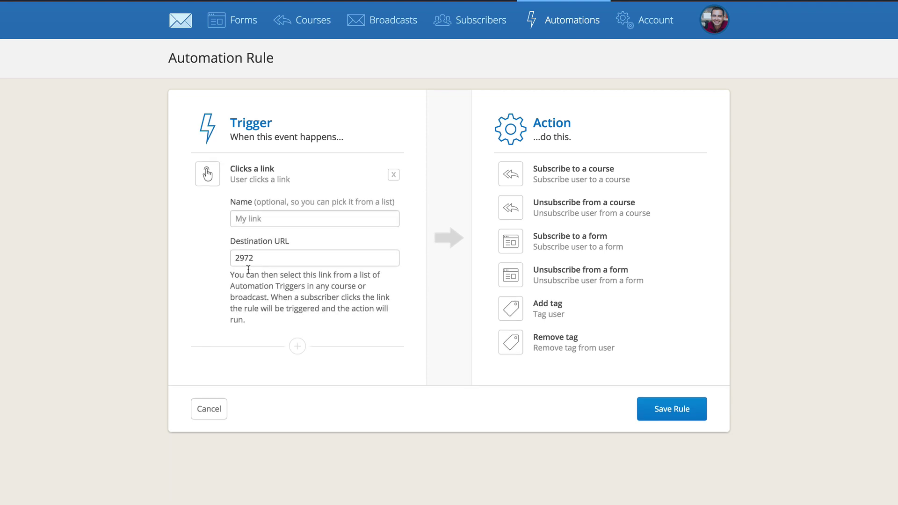
pyautogui.doubleClick(263, 263)
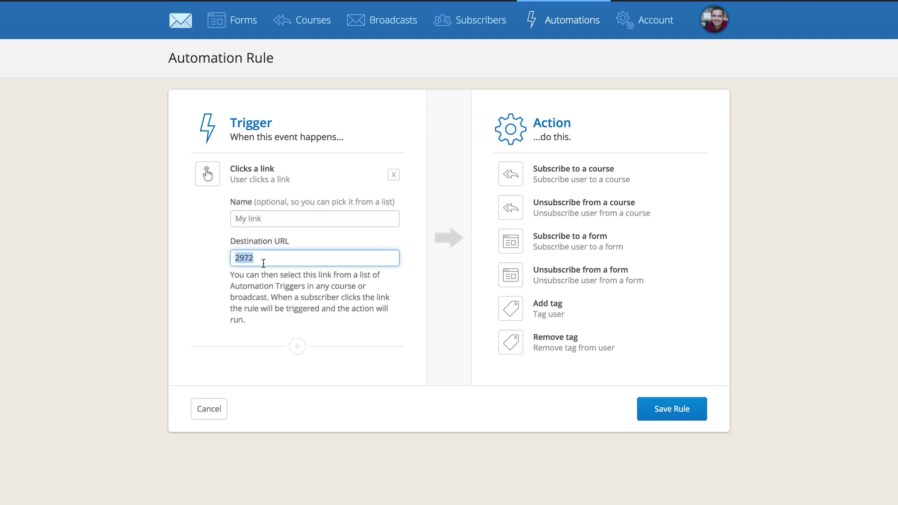
pyautogui.write('http')
pyautogui.write('ww.sar')
pyautogui.write('martpassiveincome.com/session41')
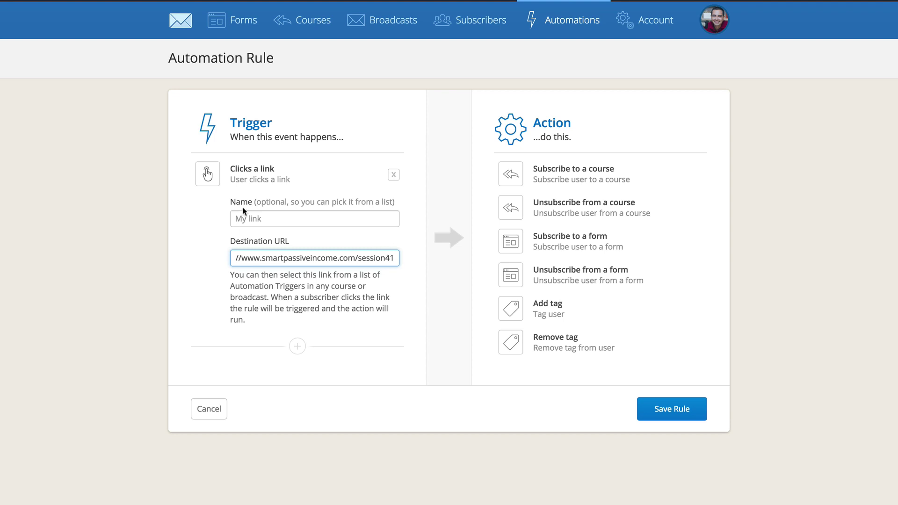
pyautogui.click(256, 219)
pyautogui.write('Session 41 (Aff. Marketing)')
# Add an 'Add tag' action using the Interest - Affiliate Marketing tag.
pyautogui.click(509, 309)
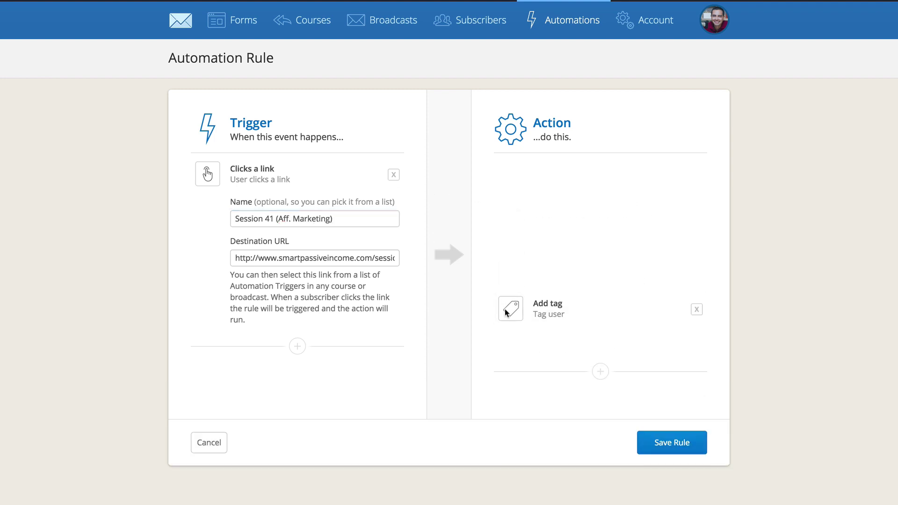
pyautogui.click(573, 226)
pyautogui.click(574, 239)
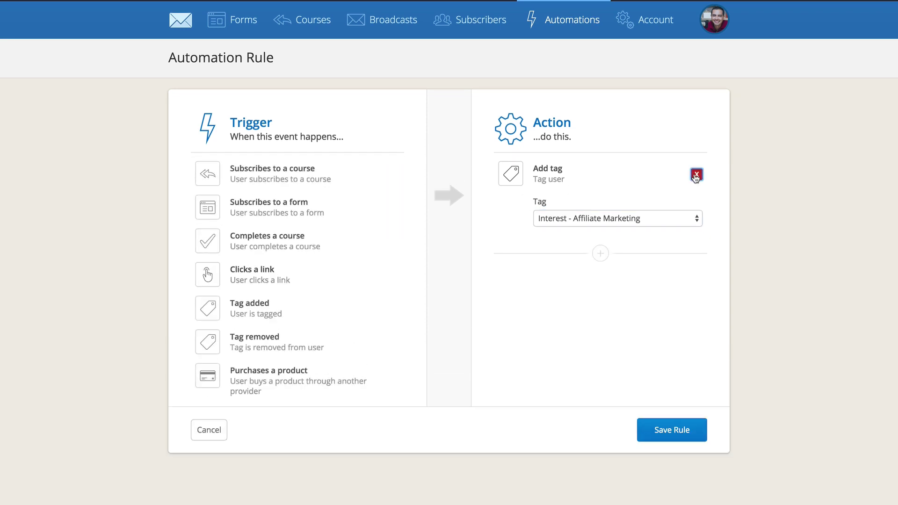
# Swap the Add tag action for Remove tag, briefly trying a Tag added trigger.
pyautogui.click(697, 175)
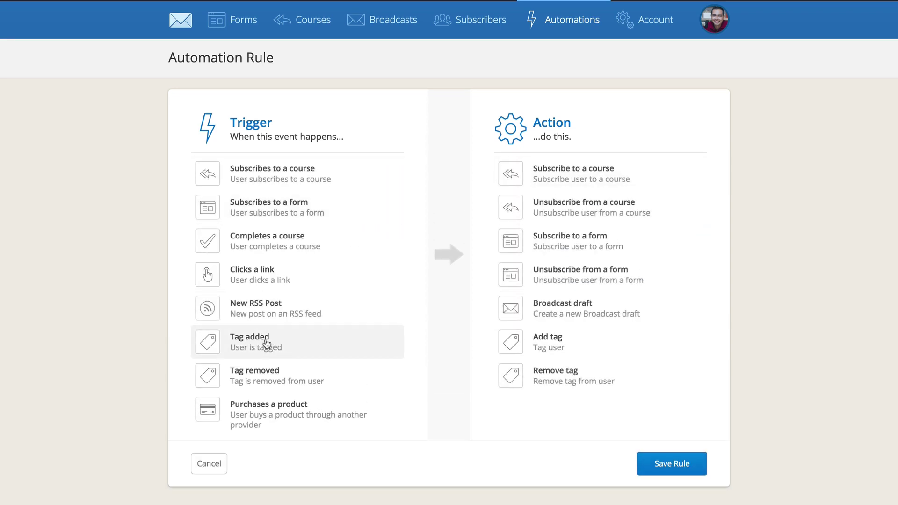
pyautogui.click(267, 340)
pyautogui.click(540, 341)
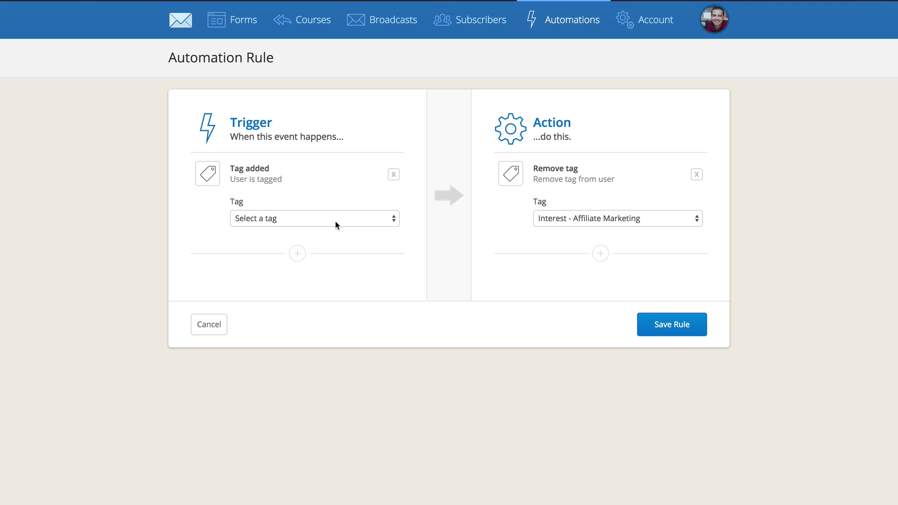
pyautogui.click(388, 176)
# Trigger on Gumroad purchases of Smart Podcast Player: Subscription, removing the SPP Interested tag.
pyautogui.click(243, 380)
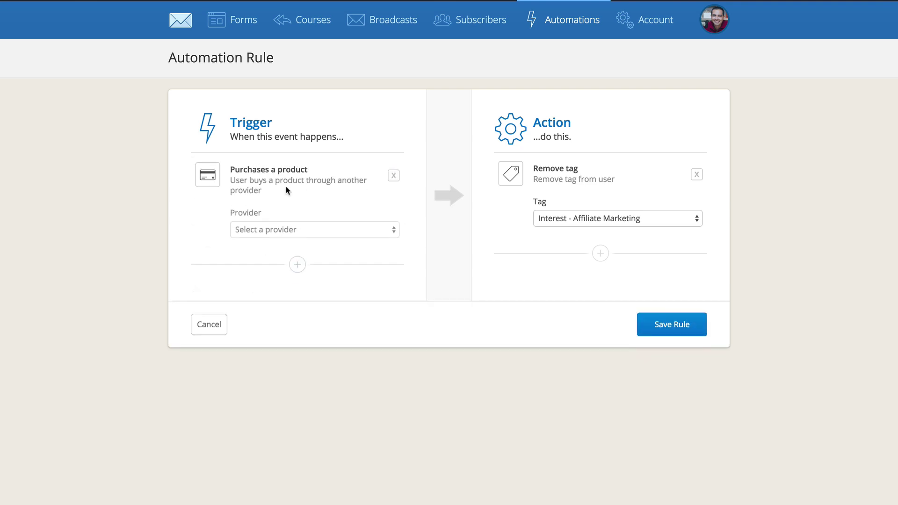
pyautogui.click(322, 225)
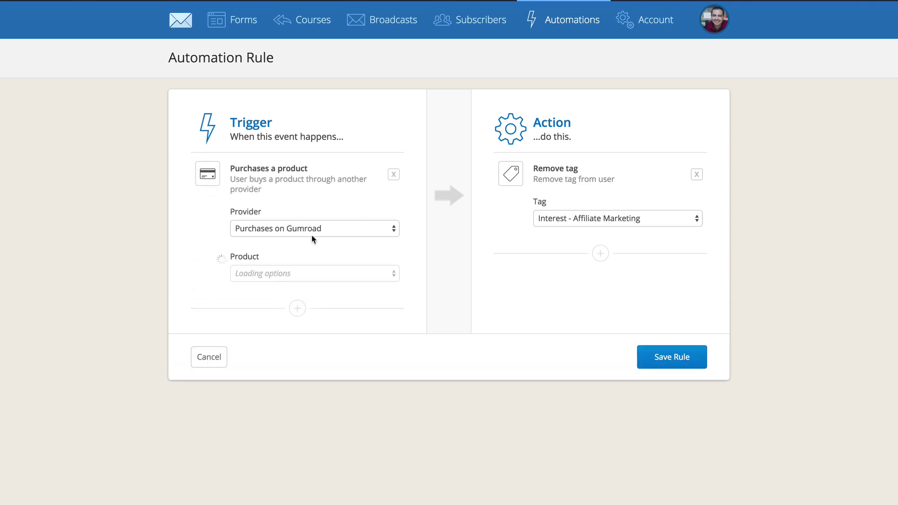
pyautogui.click(317, 272)
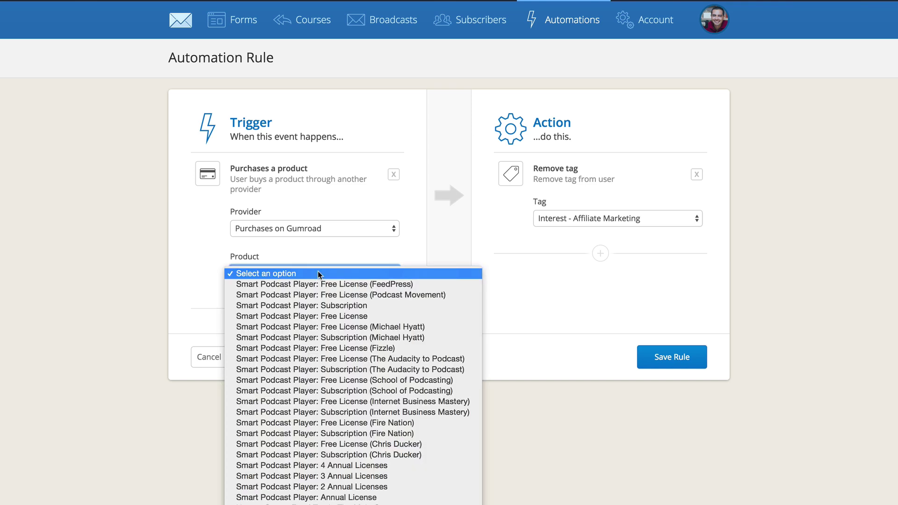
pyautogui.click(334, 308)
pyautogui.click(559, 221)
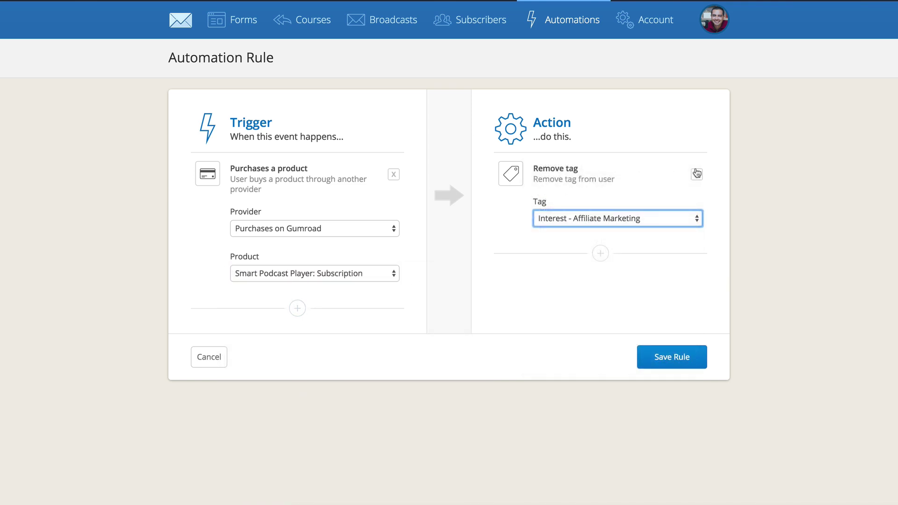
pyautogui.click(624, 225)
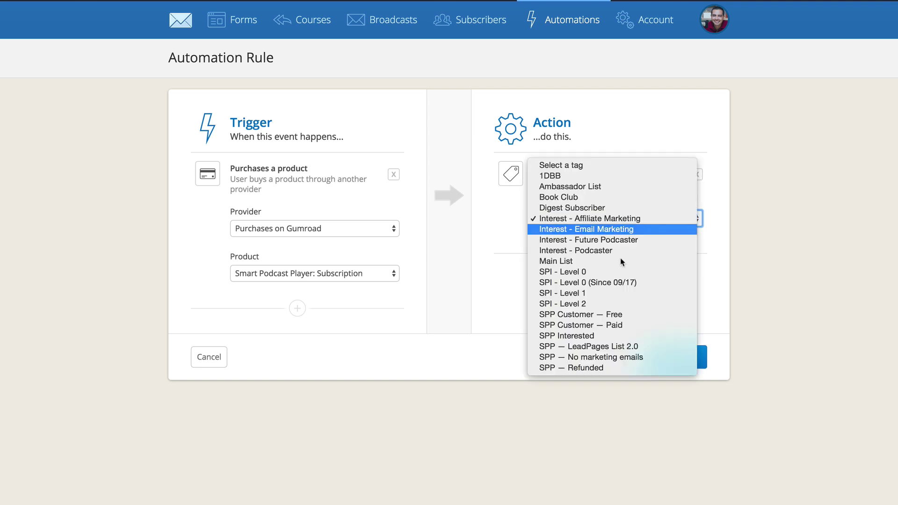
pyautogui.click(600, 337)
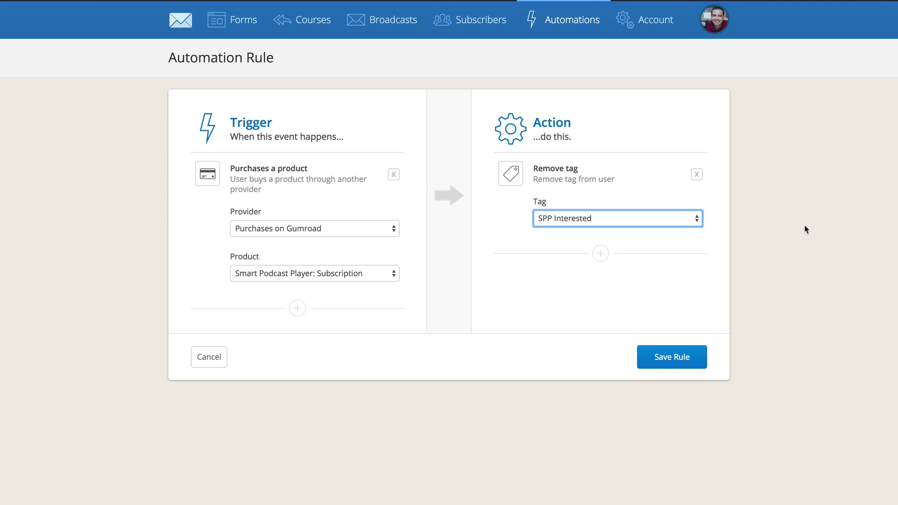
# Clear the purchase trigger and Remove tag action, then try a New RSS Post trigger.
pyautogui.click(394, 174)
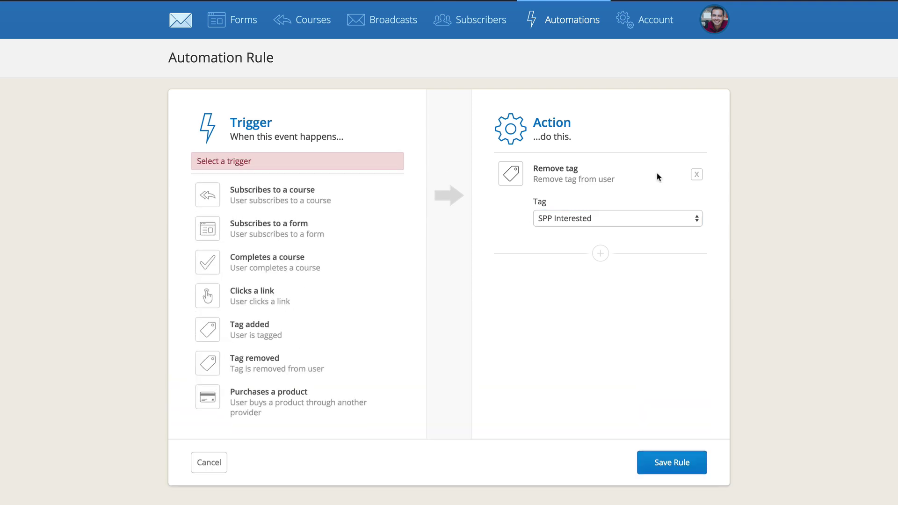
pyautogui.click(695, 174)
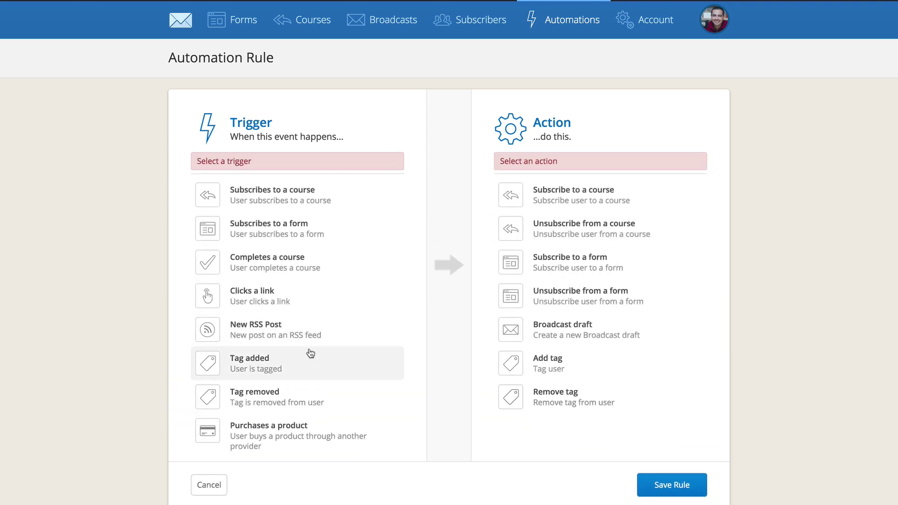
pyautogui.click(253, 340)
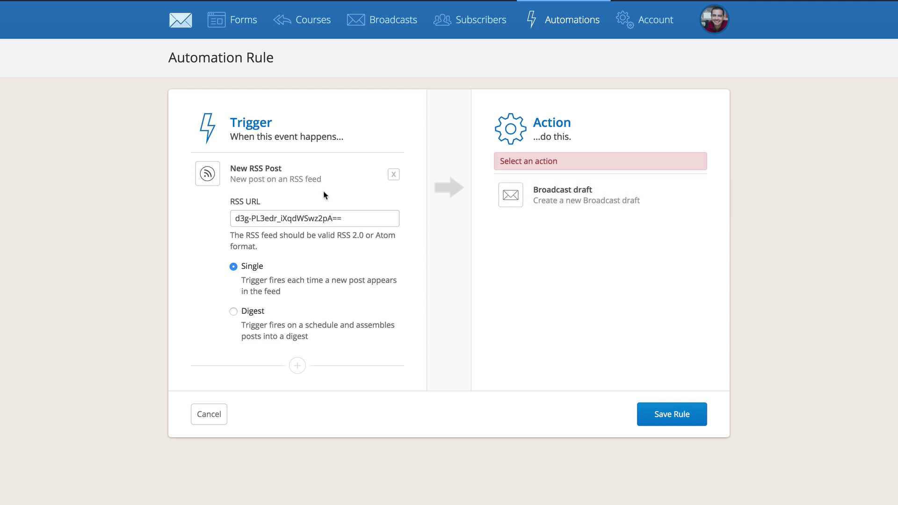
# Swap the RSS trigger for a 'Completes a course' trigger, then remove it.
pyautogui.click(394, 175)
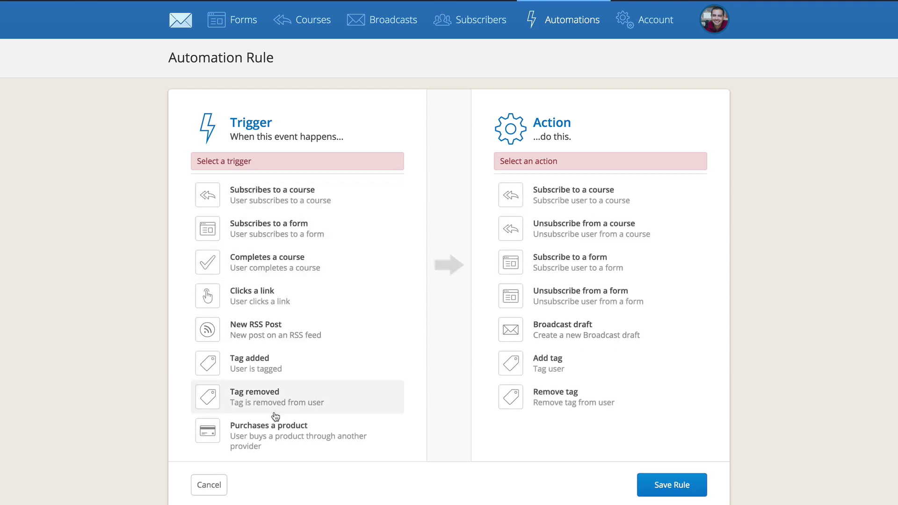
pyautogui.click(265, 267)
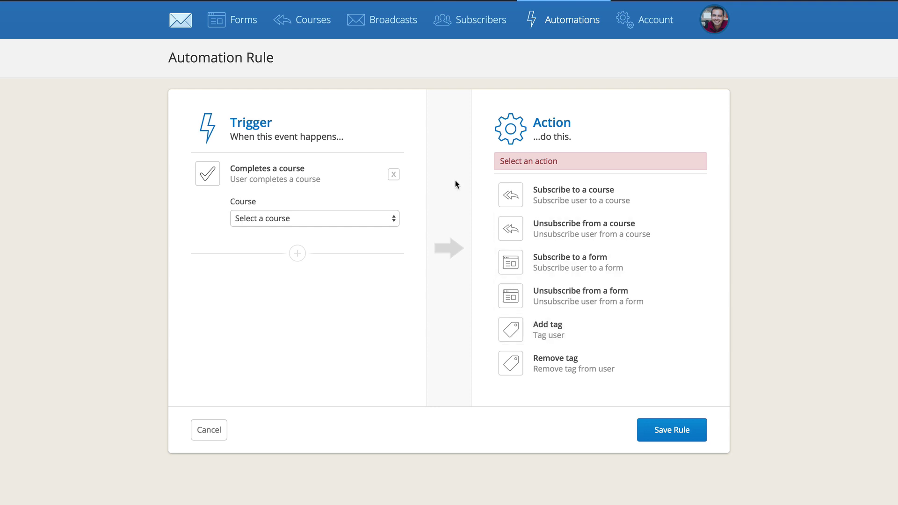
pyautogui.click(394, 174)
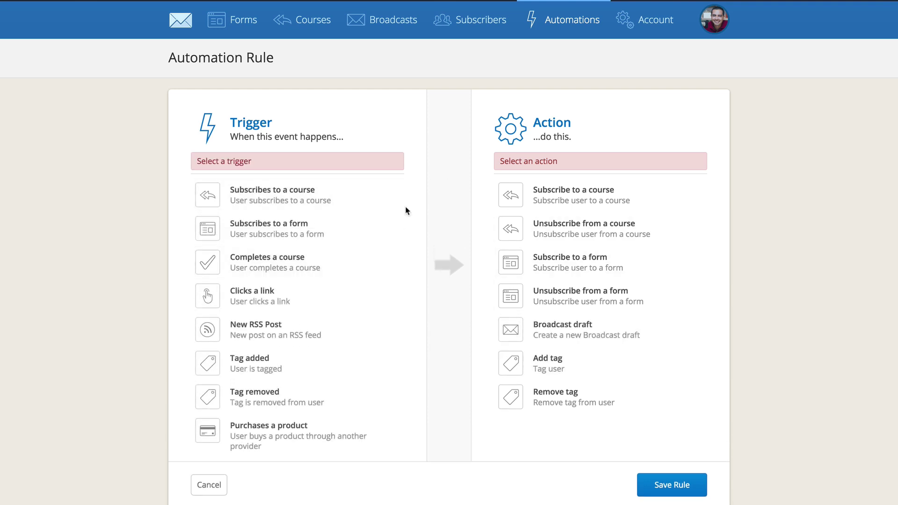